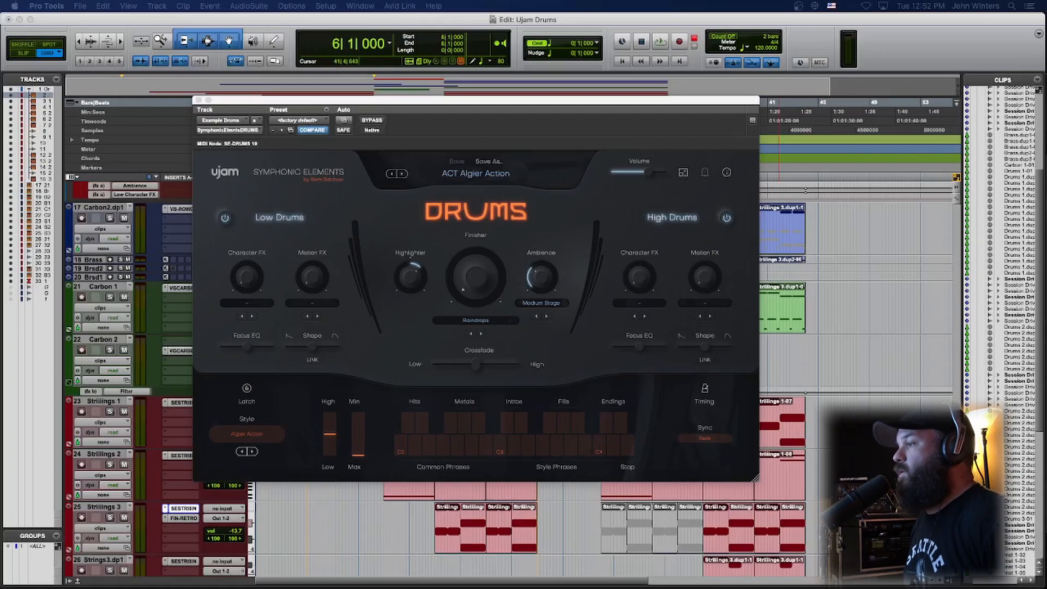
# Place the Symphonic Elements Drums and Strings plugin windows side by side to compare their layouts, including the Crossfade control.
pyautogui.moveTo(627, 588); pyautogui.dragTo(811, 69)
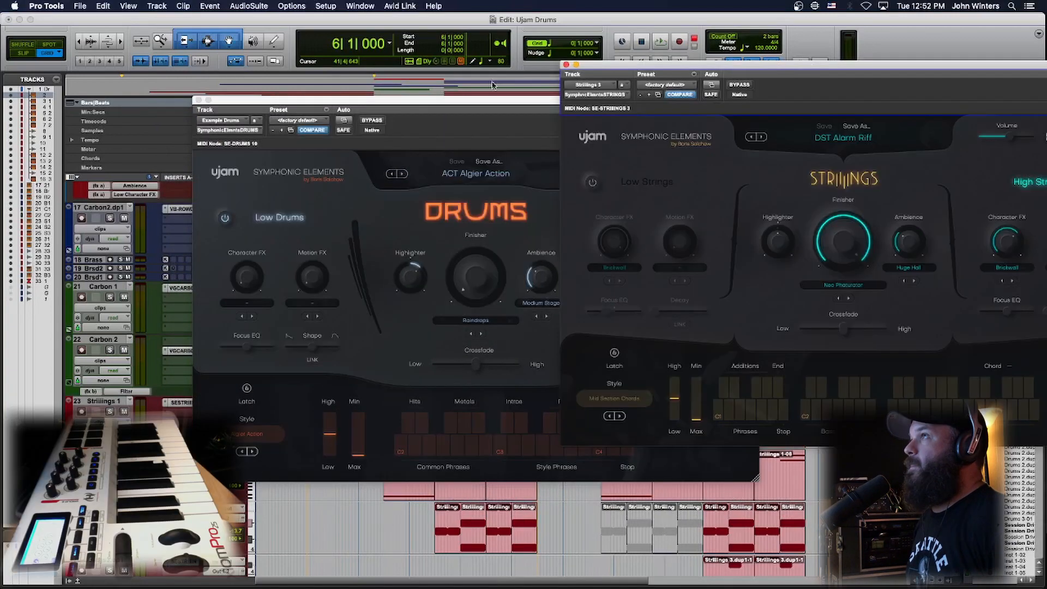
pyautogui.moveTo(446, 104); pyautogui.dragTo(252, 65)
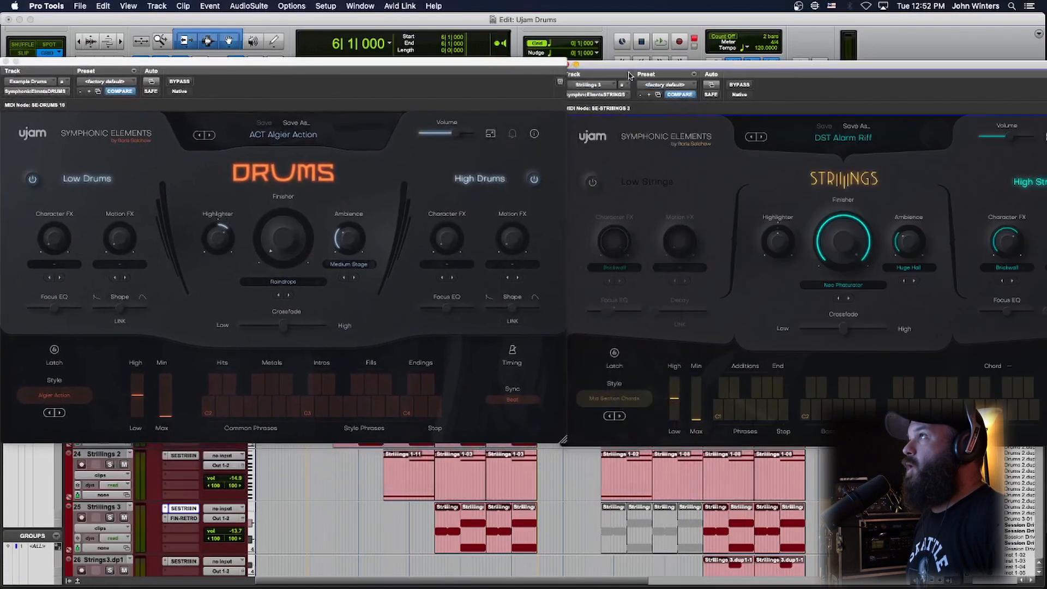
pyautogui.moveTo(659, 68)
pyautogui.mouseDown()
pyautogui.moveTo(628, 63)
pyautogui.moveTo(666, 65)
pyautogui.mouseUp()
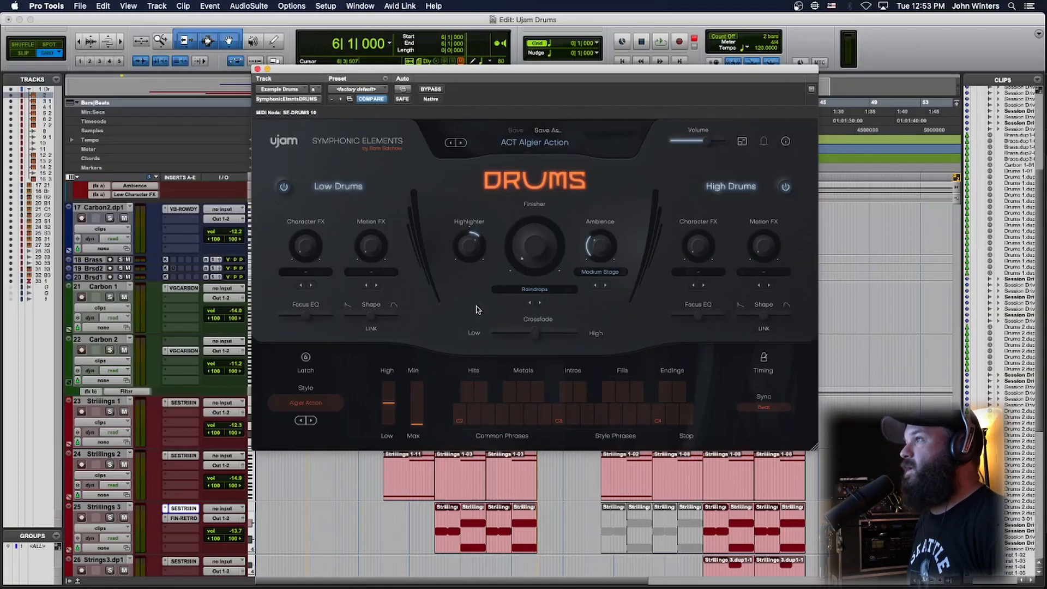
pyautogui.moveTo(537, 333)
pyautogui.mouseDown()
pyautogui.moveTo(490, 337)
pyautogui.moveTo(641, 335)
pyautogui.moveTo(535, 338)
pyautogui.moveTo(497, 328)
pyautogui.moveTo(592, 353)
pyautogui.moveTo(519, 355)
pyautogui.moveTo(527, 338)
pyautogui.mouseUp()
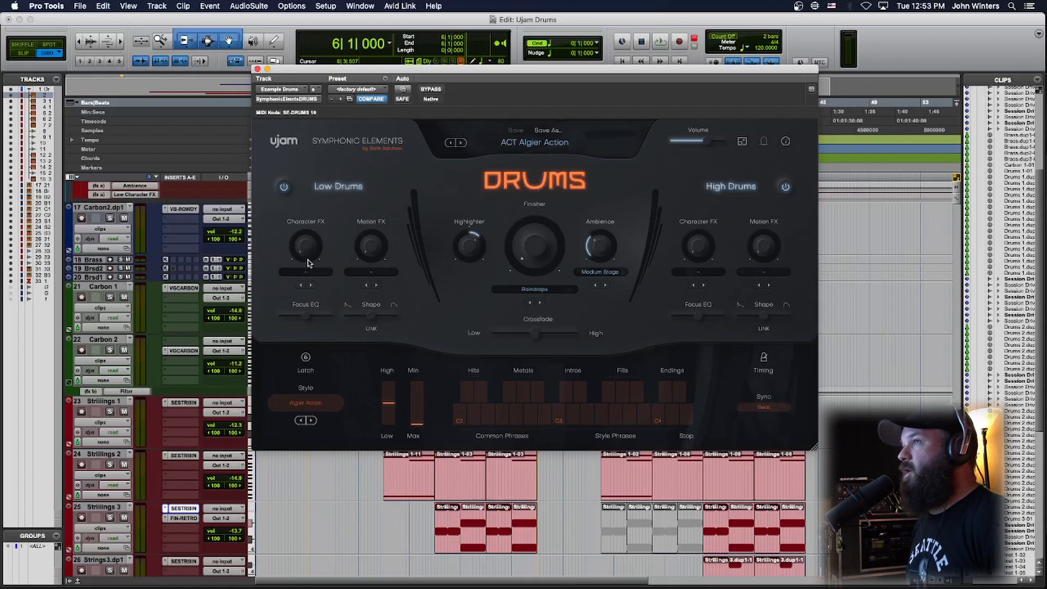
# Examine the Character FX and Motion FX choices available for the Low Drums, leaving both effects unassigned.
pyautogui.click(309, 272)
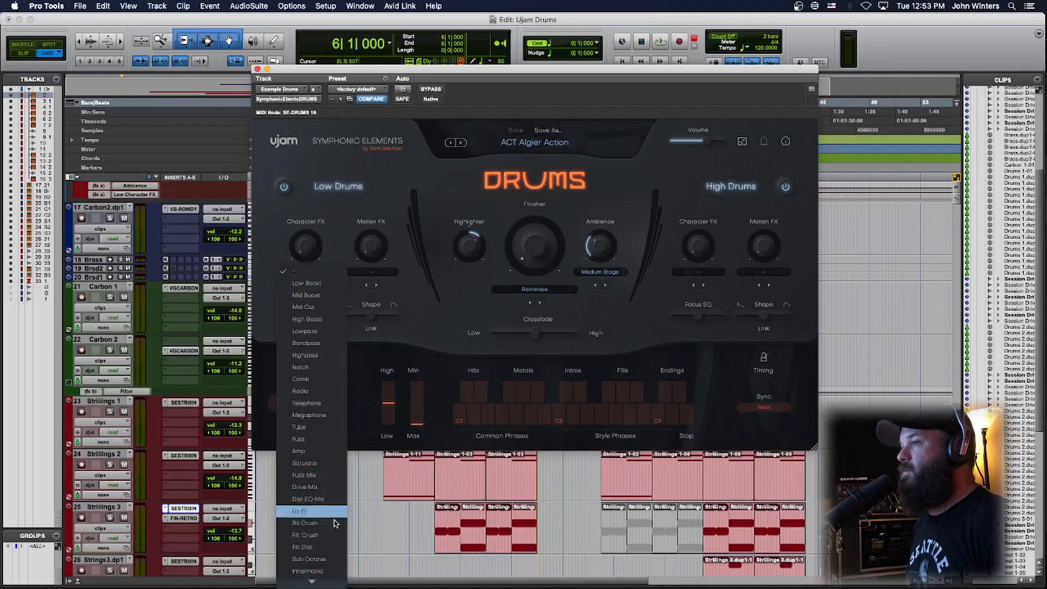
pyautogui.scroll(-1, 335, 485)
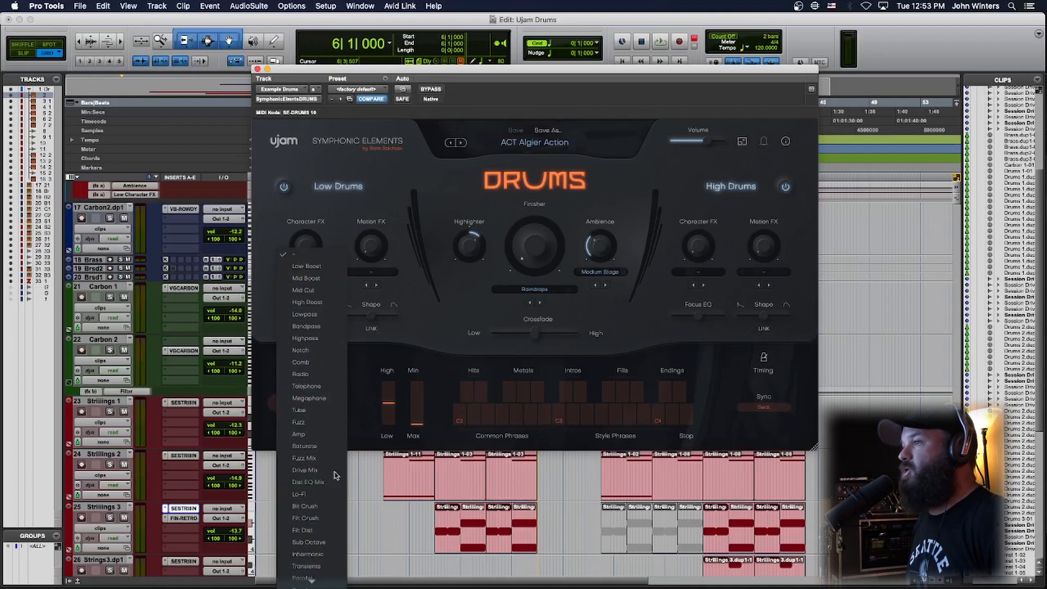
pyautogui.scroll(-3, 344, 469)
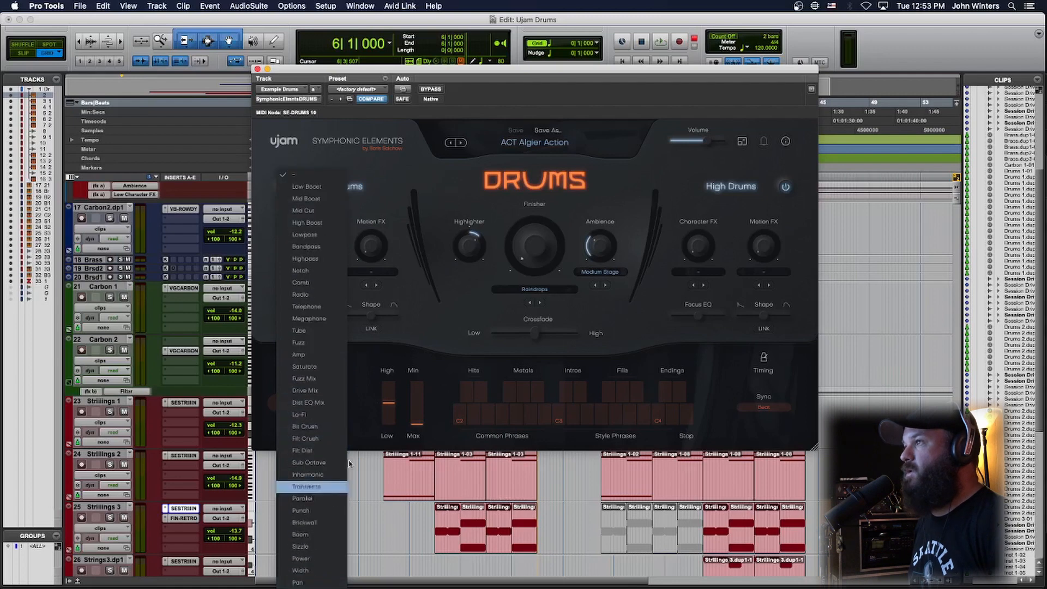
pyautogui.click(443, 290)
pyautogui.click(368, 273)
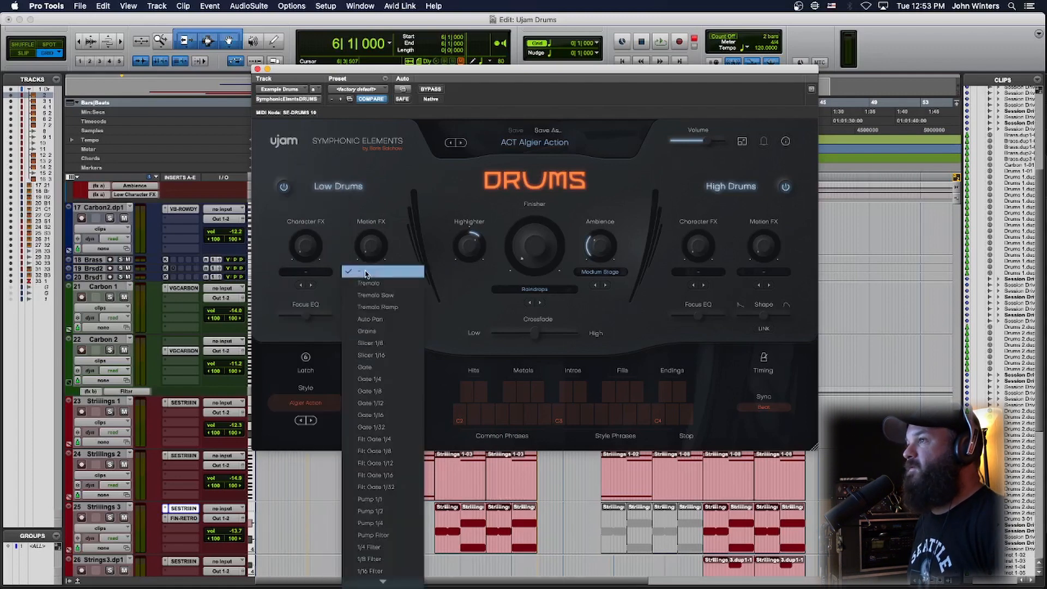
pyautogui.scroll(-5, 373, 387)
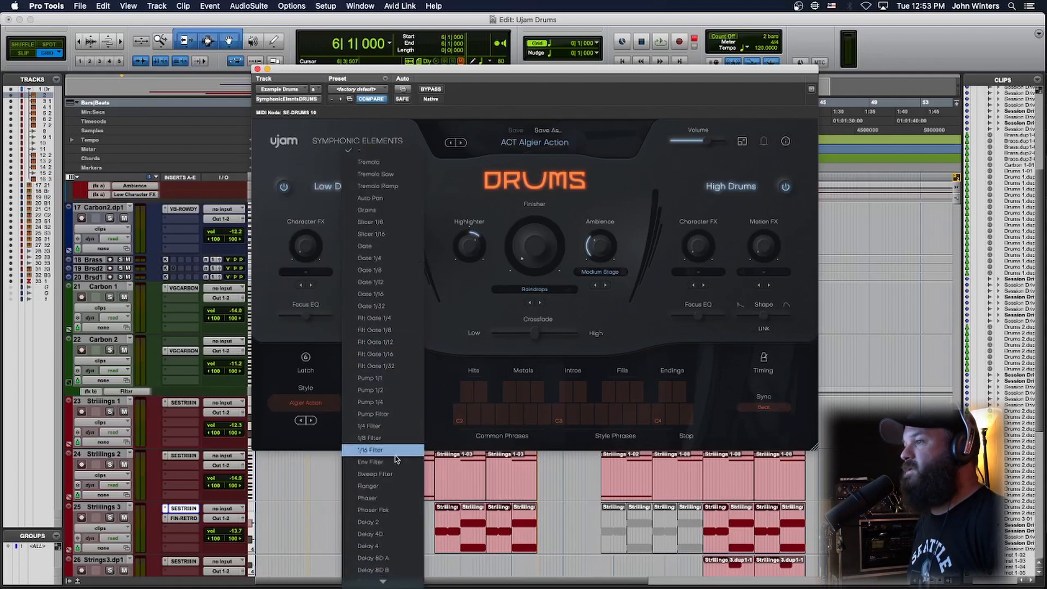
pyautogui.click(432, 326)
# Examine the Character FX and Motion FX choices for the High Drums, leaving both effects unassigned.
pyautogui.click(713, 271)
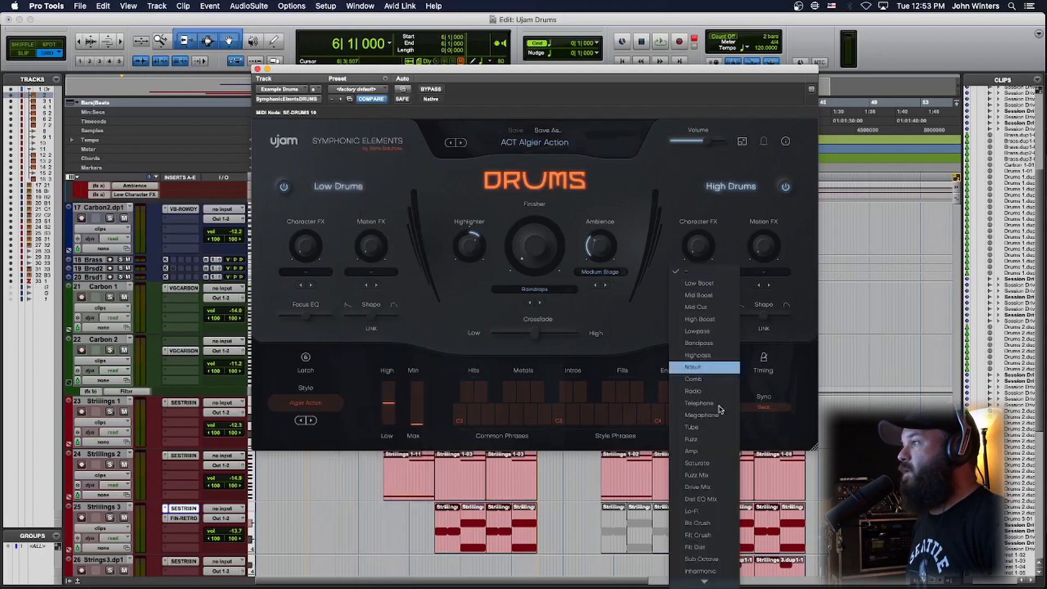
pyautogui.click(770, 271)
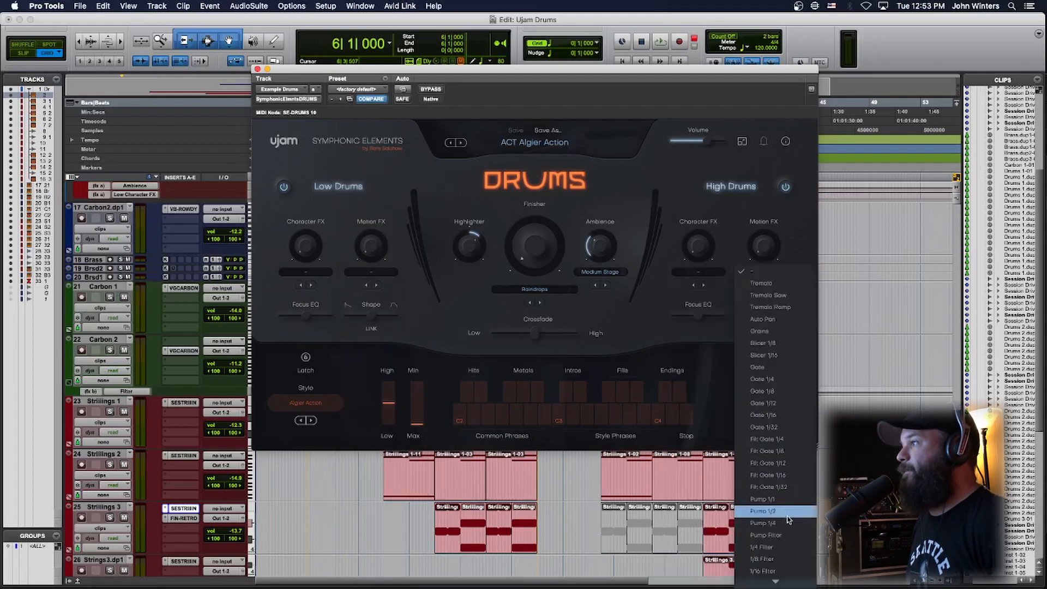
pyautogui.click(634, 320)
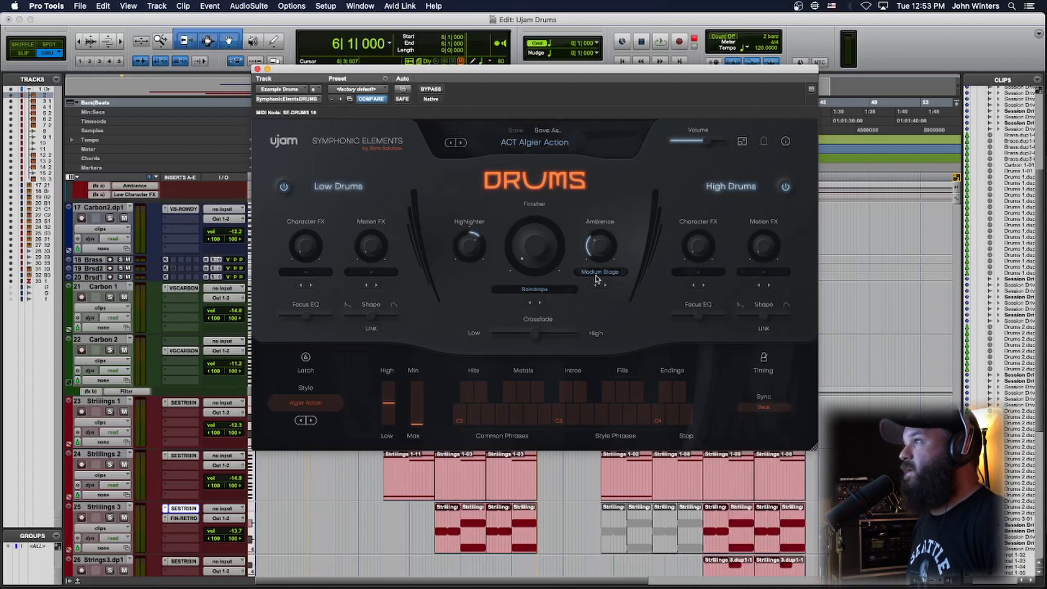
# Raise the Finisher amount and browse its mode categories from Beyond to Shape, keeping Raindrops selected.
pyautogui.moveTo(526, 253); pyautogui.dragTo(535, 211)
pyautogui.click(546, 288)
pyautogui.moveTo(545, 315)
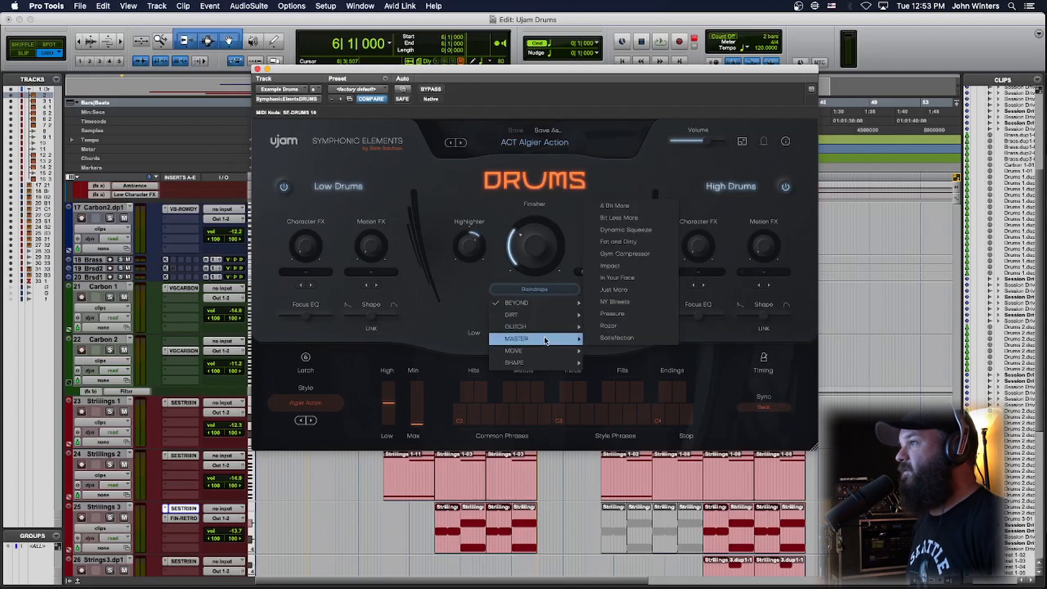
pyautogui.moveTo(545, 368)
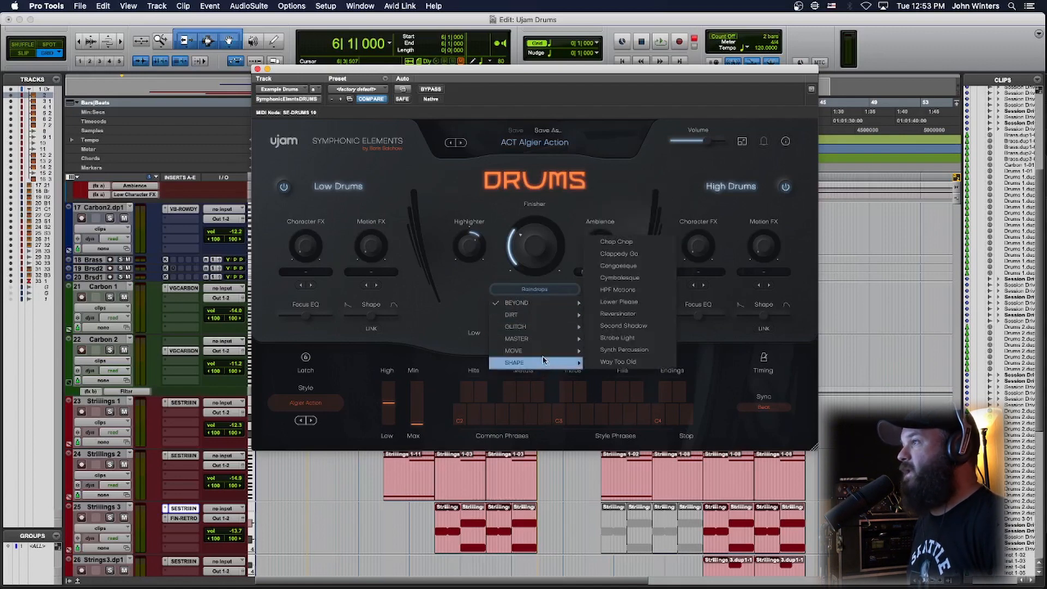
pyautogui.click(440, 328)
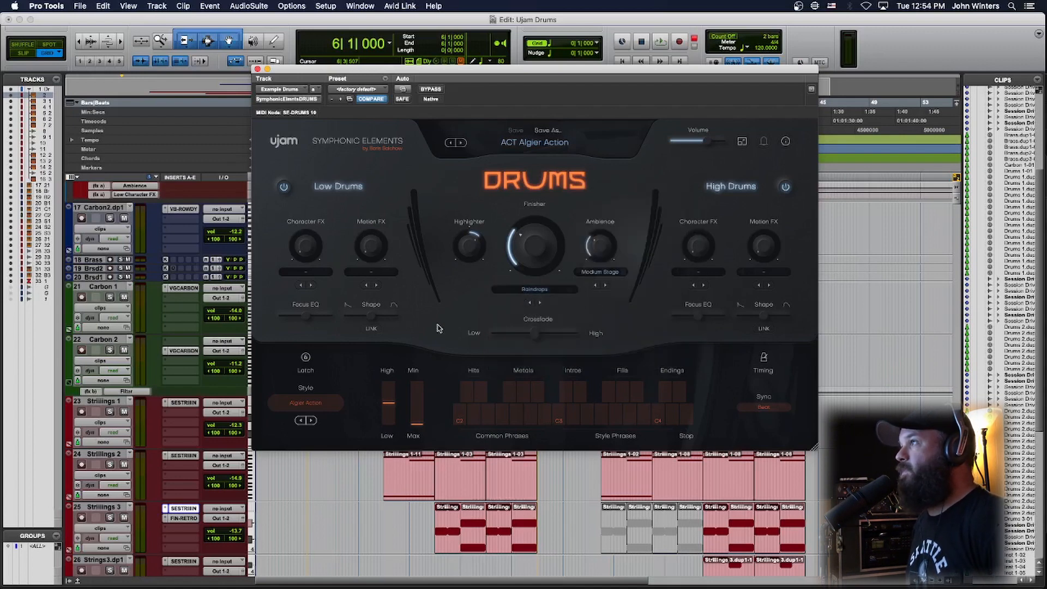
# Examine the available Ambience spaces and the Action style list, keeping Medium Stage and Algier Action.
pyautogui.click(606, 270)
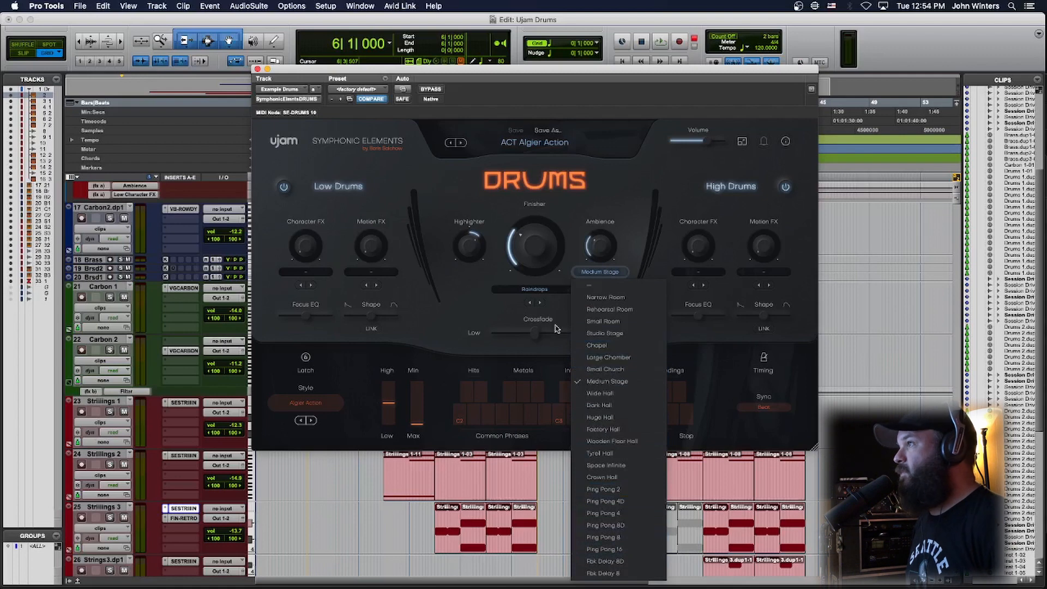
pyautogui.click(466, 295)
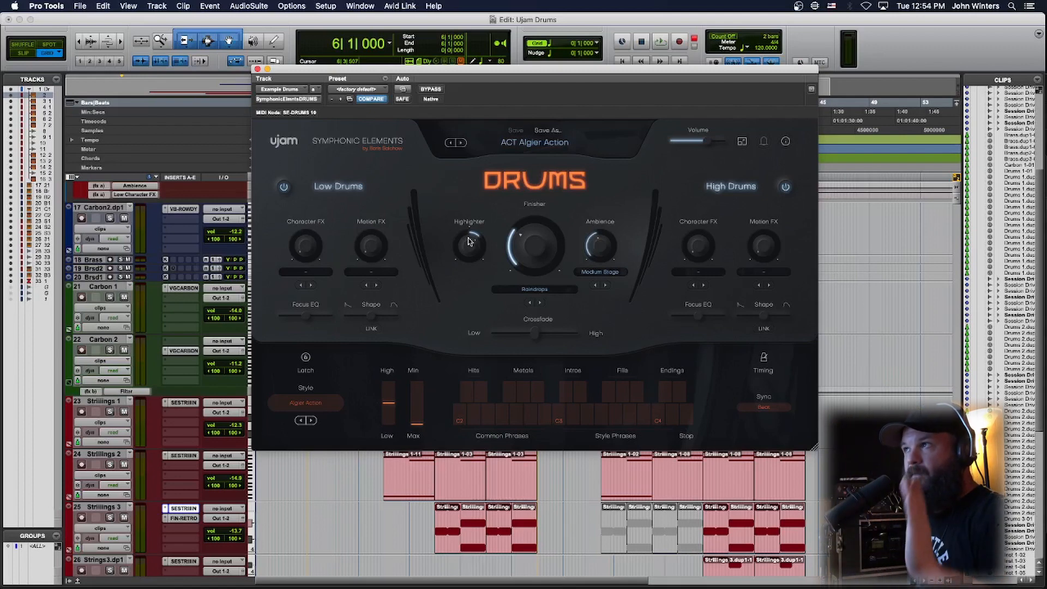
pyautogui.click(315, 410)
pyautogui.moveTo(318, 429)
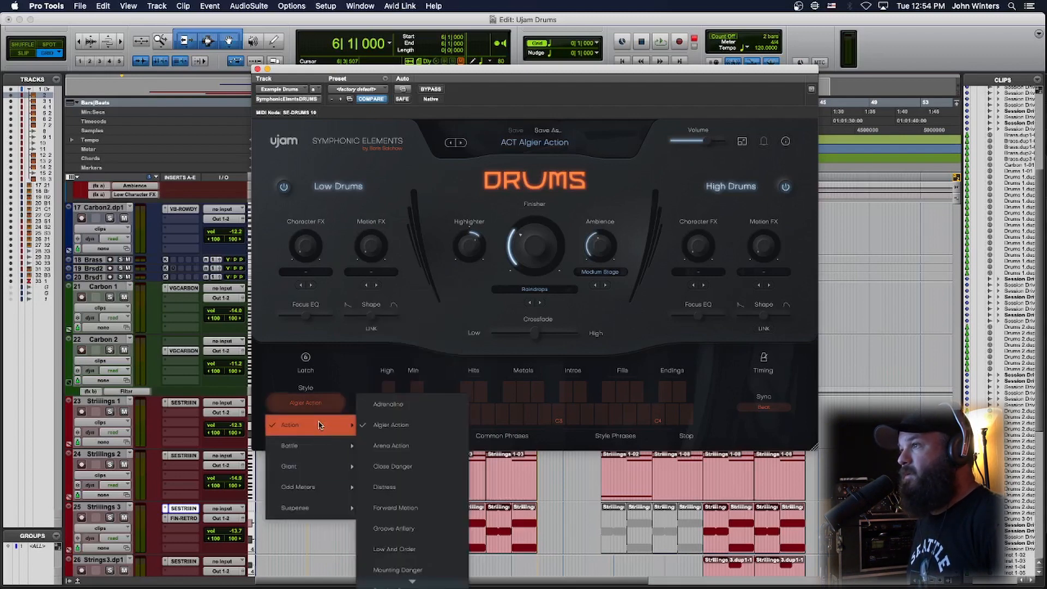
pyautogui.click(376, 327)
# Examine the factory preset categories of the Drums instrument without loading another preset.
pyautogui.click(527, 144)
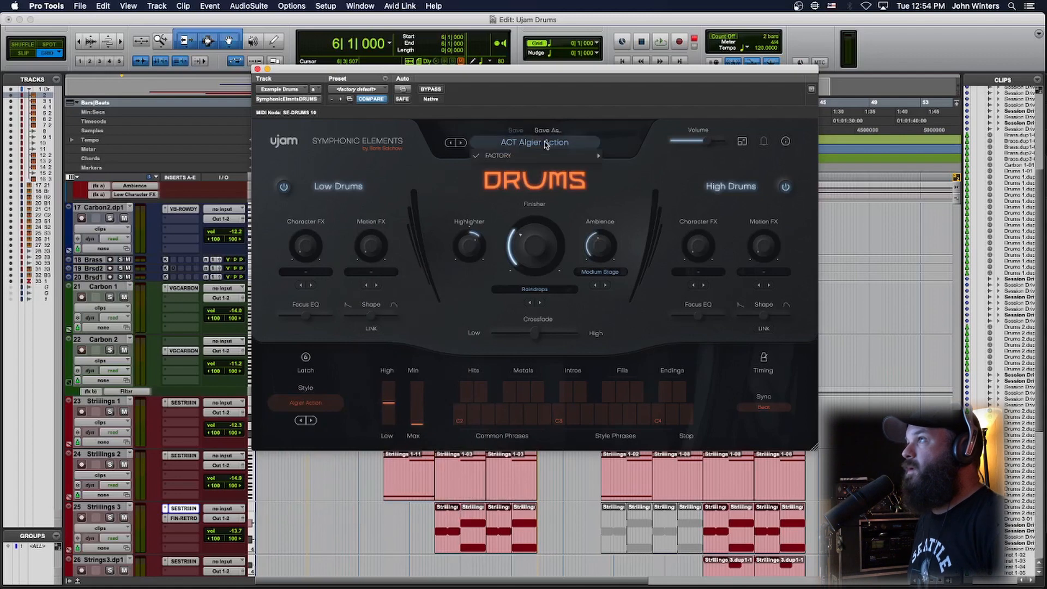
pyautogui.moveTo(545, 154)
pyautogui.moveTo(657, 170)
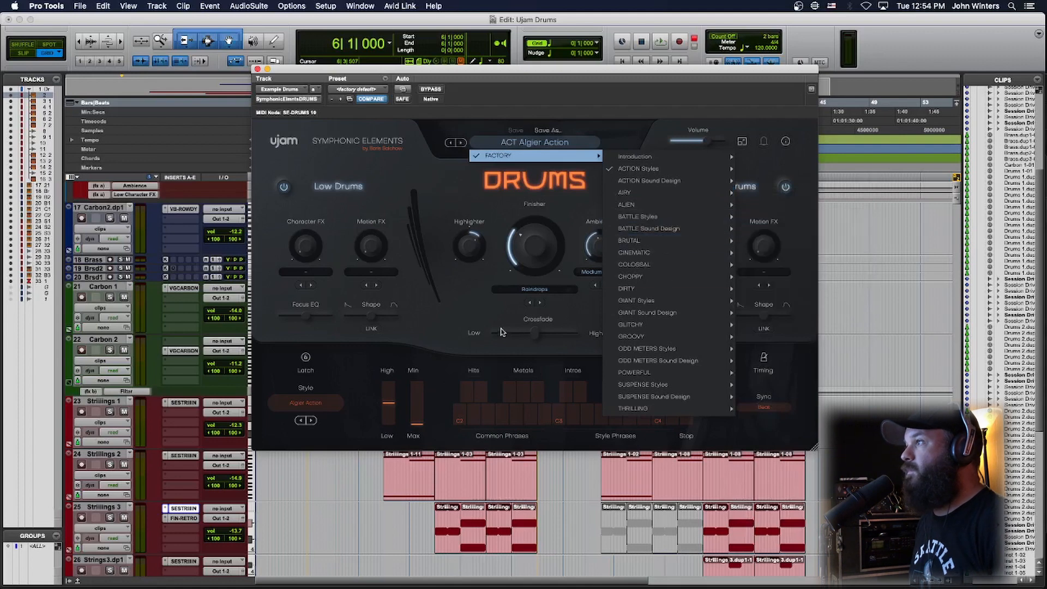
pyautogui.click(459, 331)
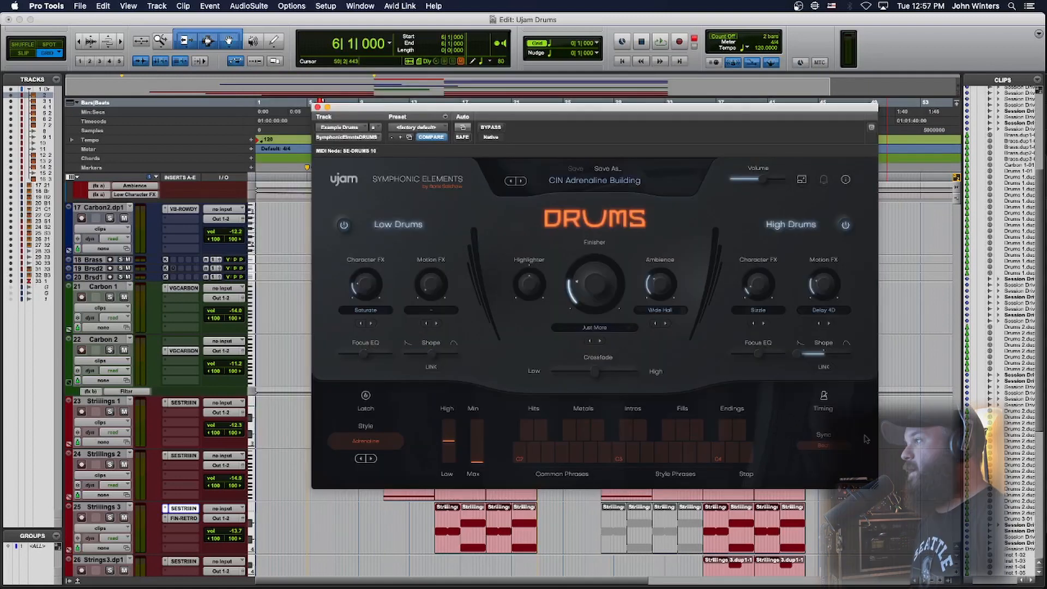
# Examine the Drums instrument's Swing and Speed timing options, and return to the Sync view.
pyautogui.click(823, 395)
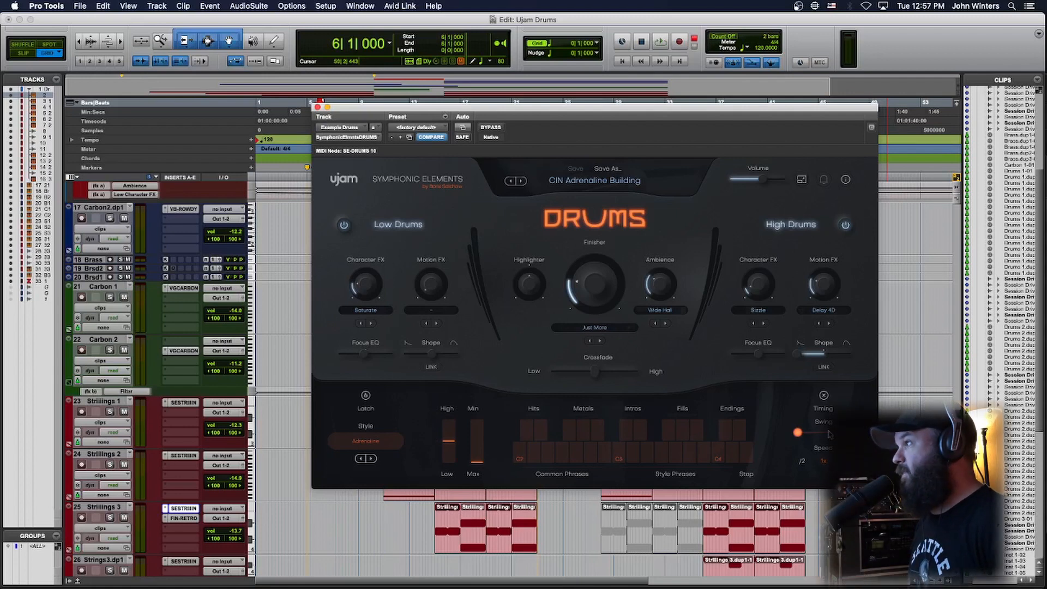
pyautogui.click(824, 396)
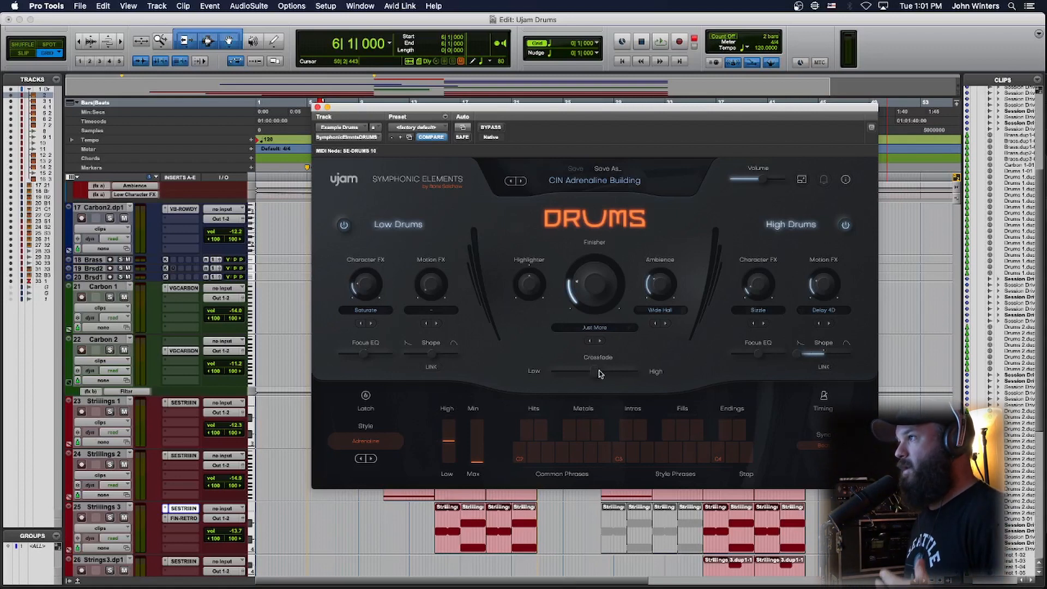
# Demonstrate the Crossfade fully toward High and sweep the High Drums Shape slider to both extremes.
pyautogui.moveTo(599, 373); pyautogui.dragTo(634, 373)
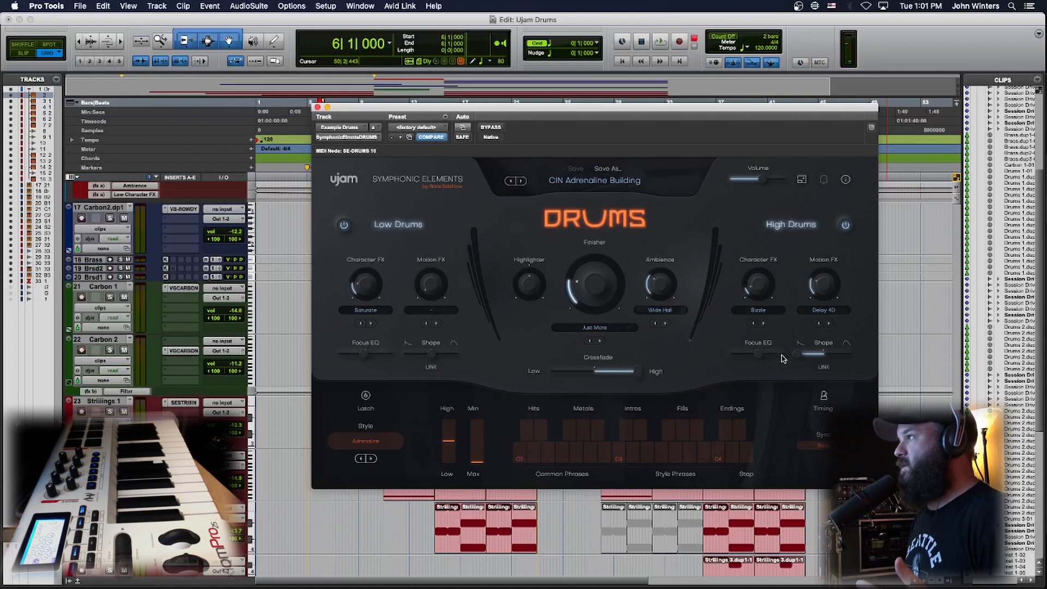
pyautogui.moveTo(800, 357); pyautogui.dragTo(844, 353)
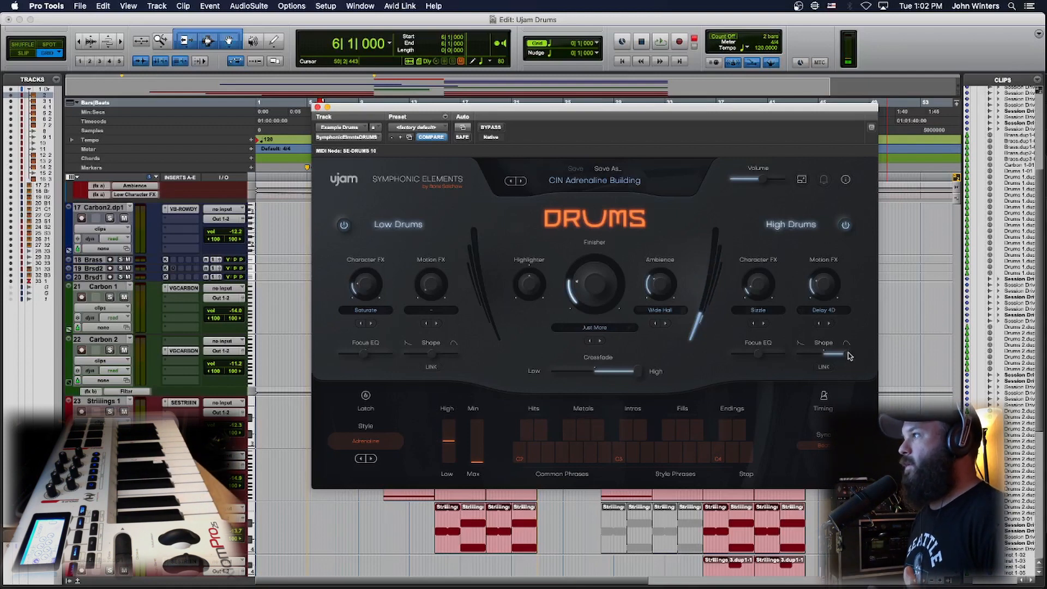
pyautogui.moveTo(848, 356); pyautogui.dragTo(722, 373)
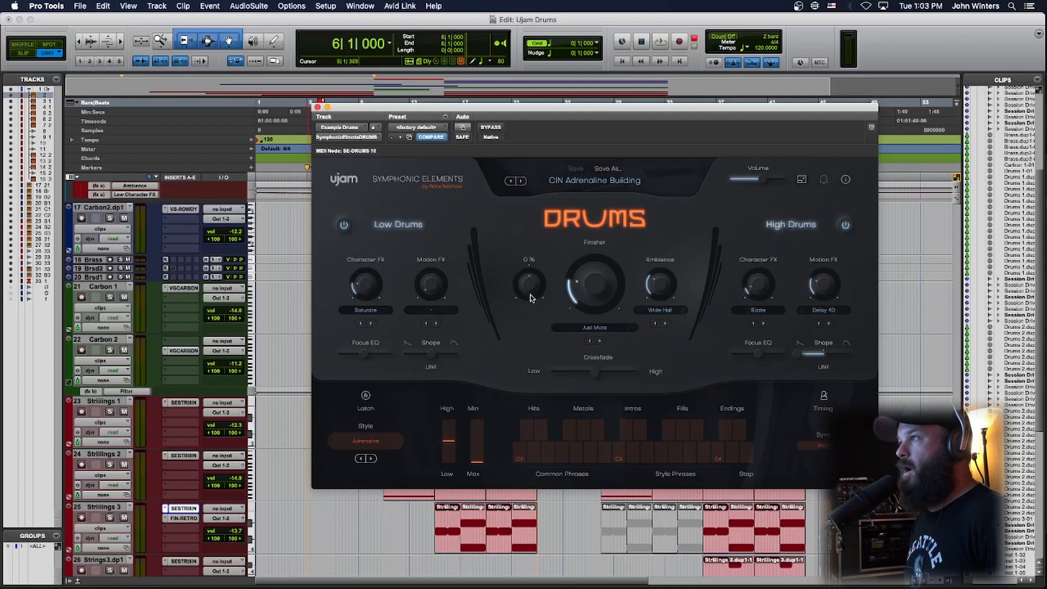
# Start MIDI CC learning for the Highlighter knob and stop the latched drum phrase.
pyautogui.rightClick(528, 293)
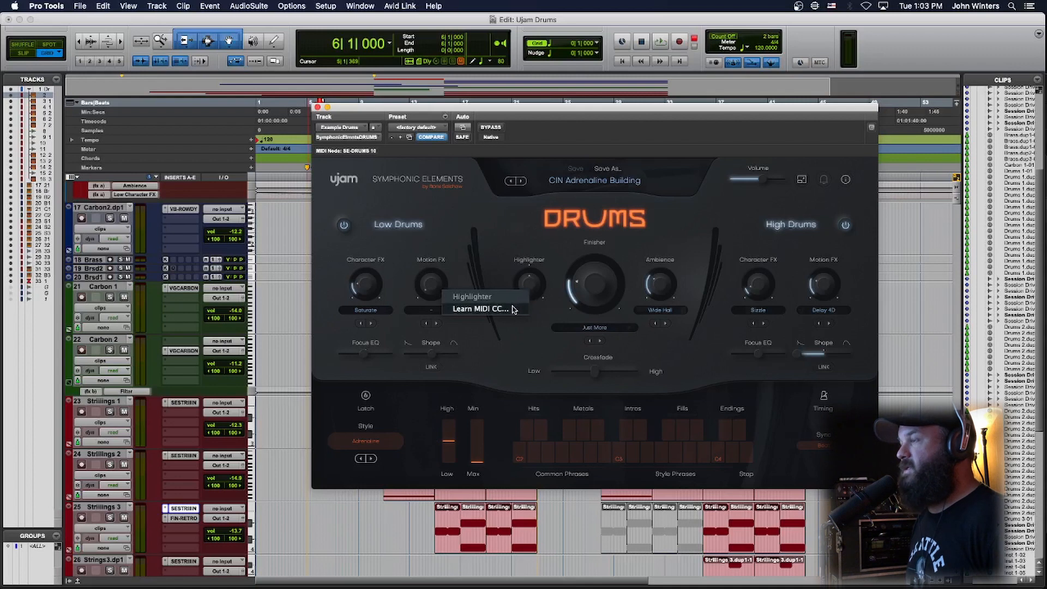
pyautogui.click(513, 309)
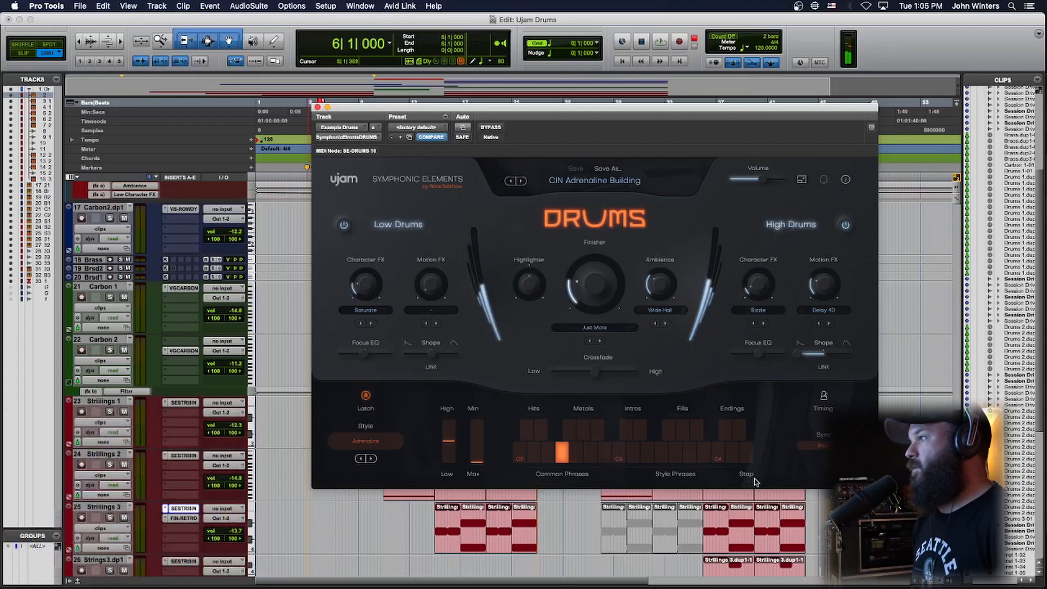
pyautogui.click(747, 461)
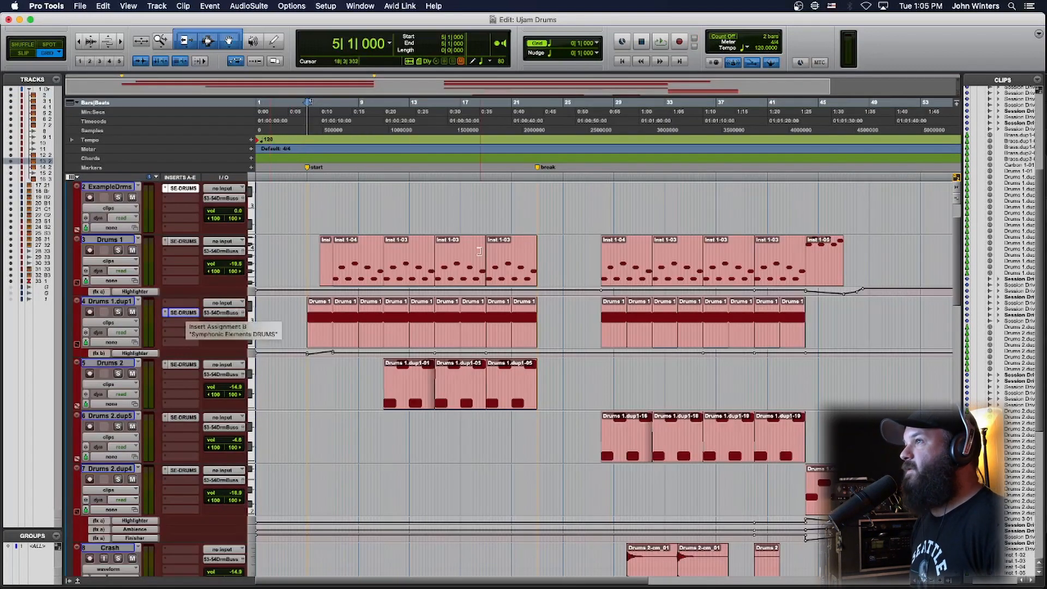
# Look through the session's drum, crash, brass, Carbon and strings tracks to review the clip arrangement.
pyautogui.scroll(-4, 451, 284)
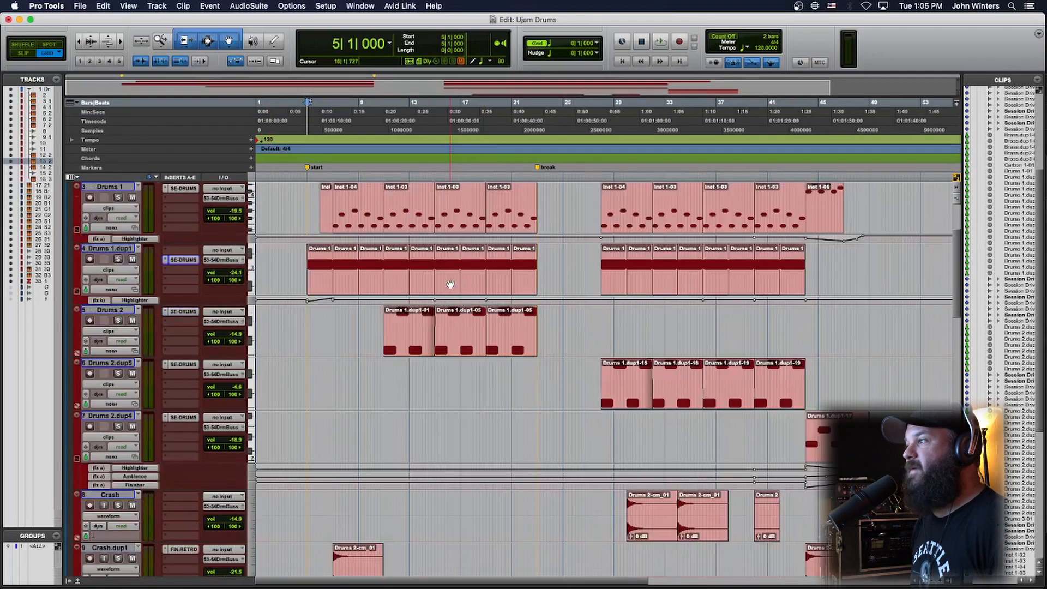
pyautogui.scroll(-8, 450, 284)
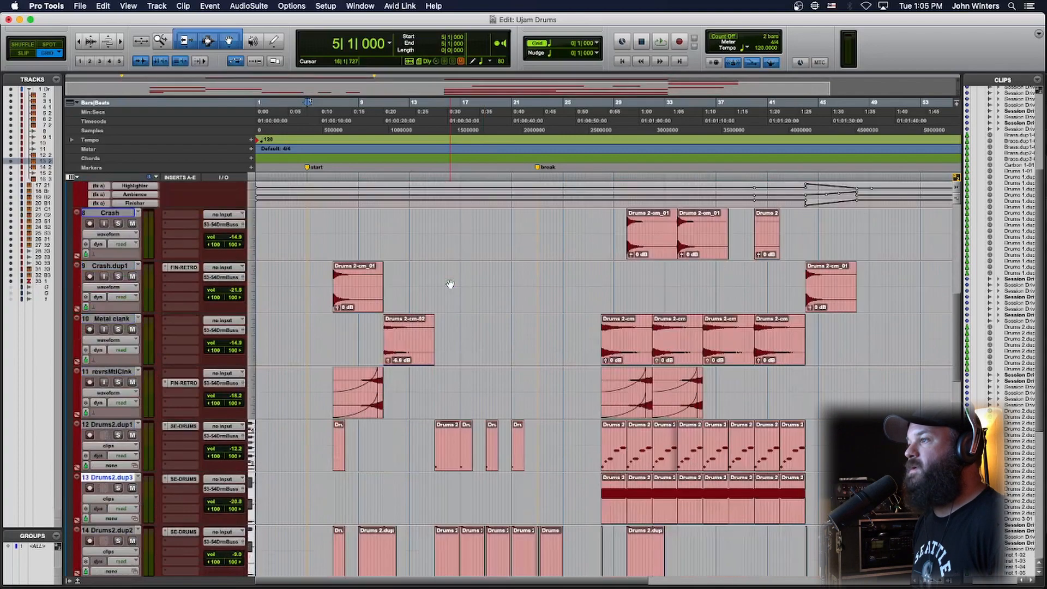
pyautogui.scroll(-1, 450, 284)
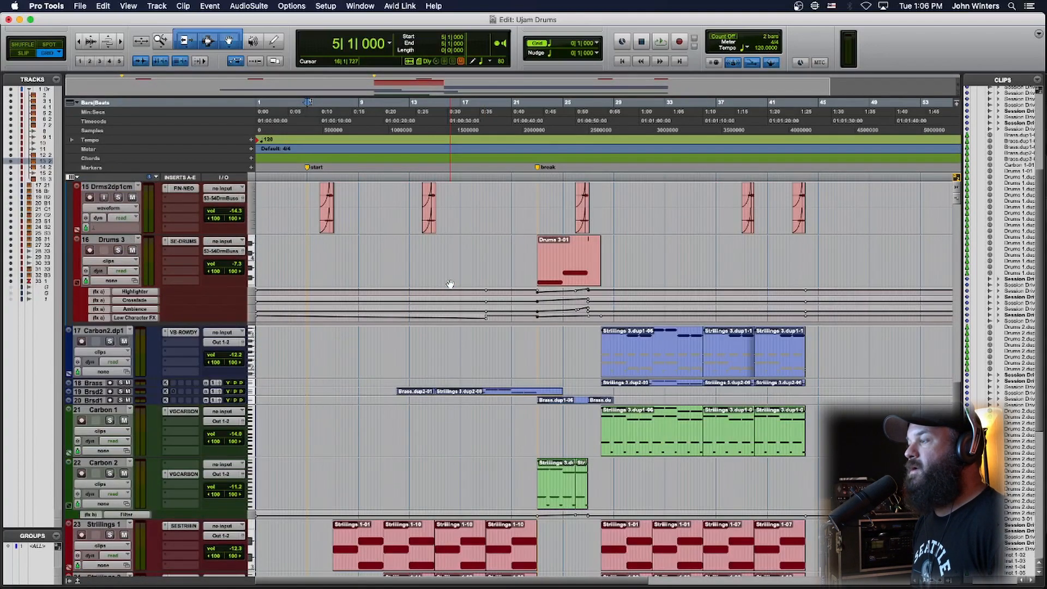
pyautogui.scroll(-5, 450, 284)
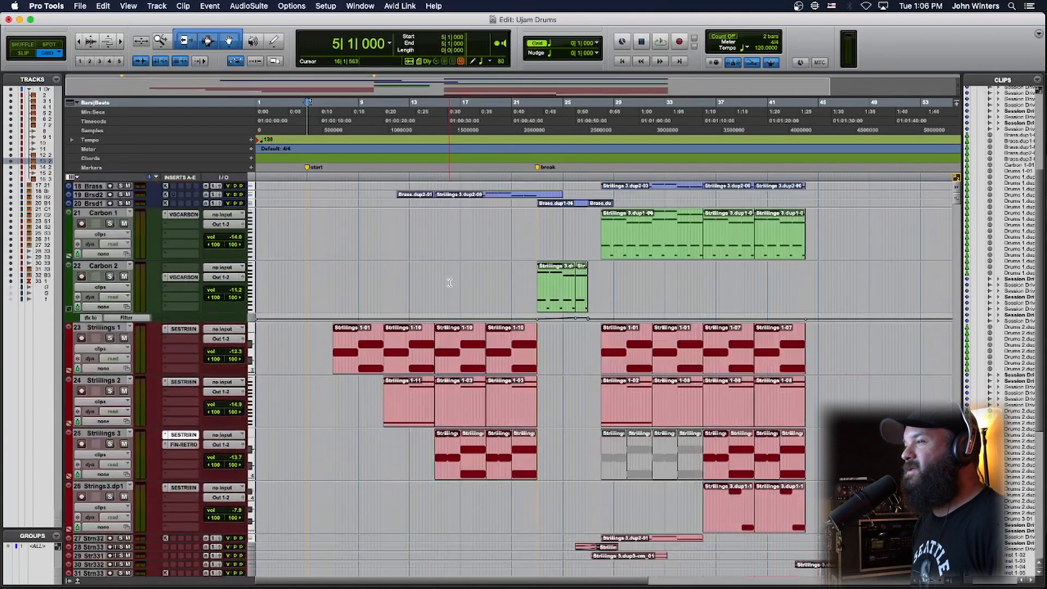
pyautogui.scroll(7, 450, 282)
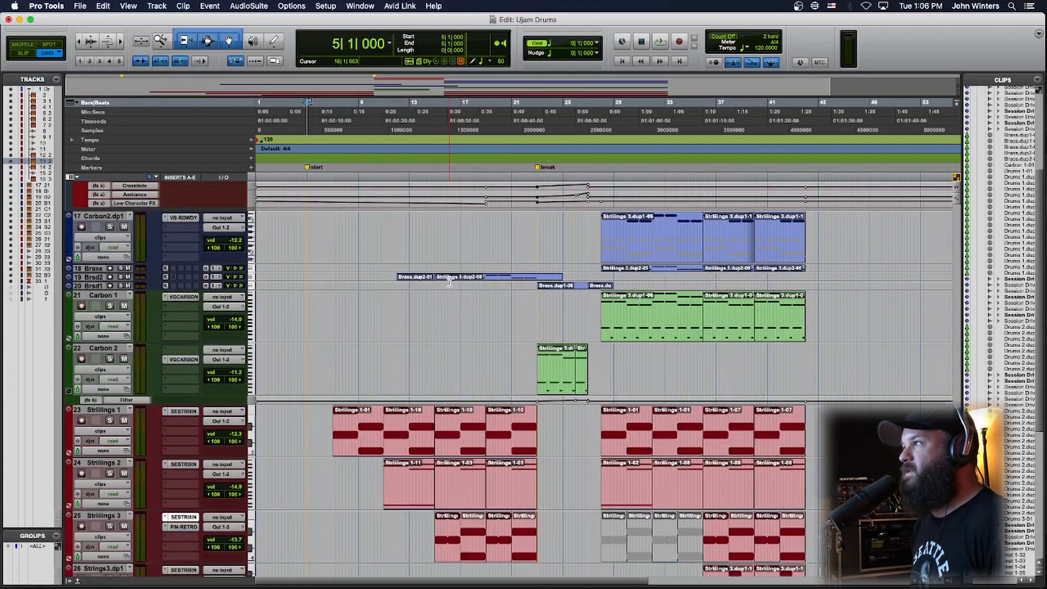
pyautogui.scroll(2, 450, 282)
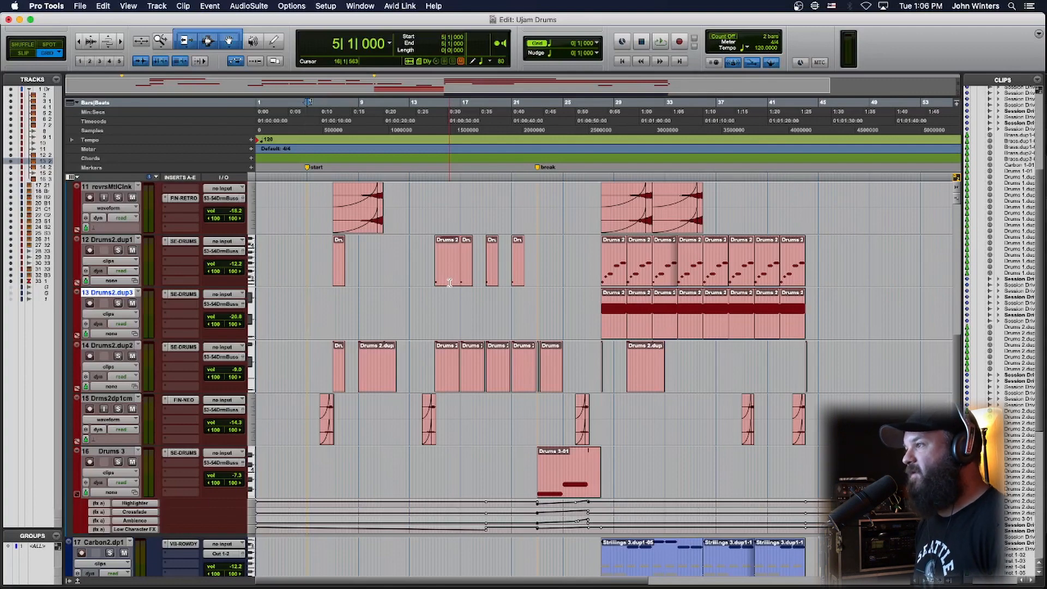
# Play the session from bar 5 while viewing the Drums 1.dup1 track's instrument, and close its window during playback.
pyautogui.scroll(10, 391, 378)
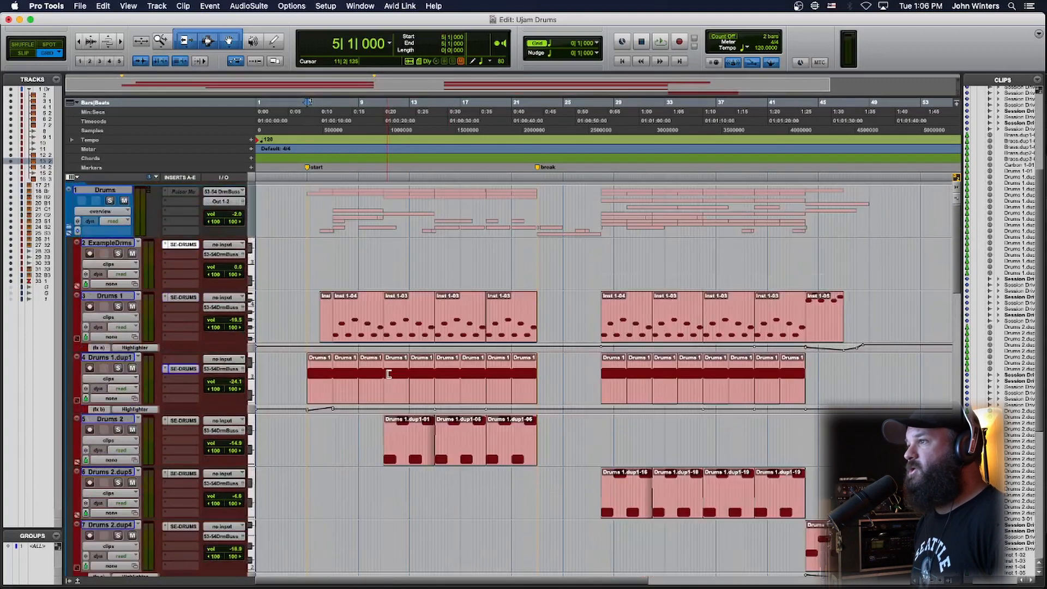
pyautogui.scroll(-5, 389, 375)
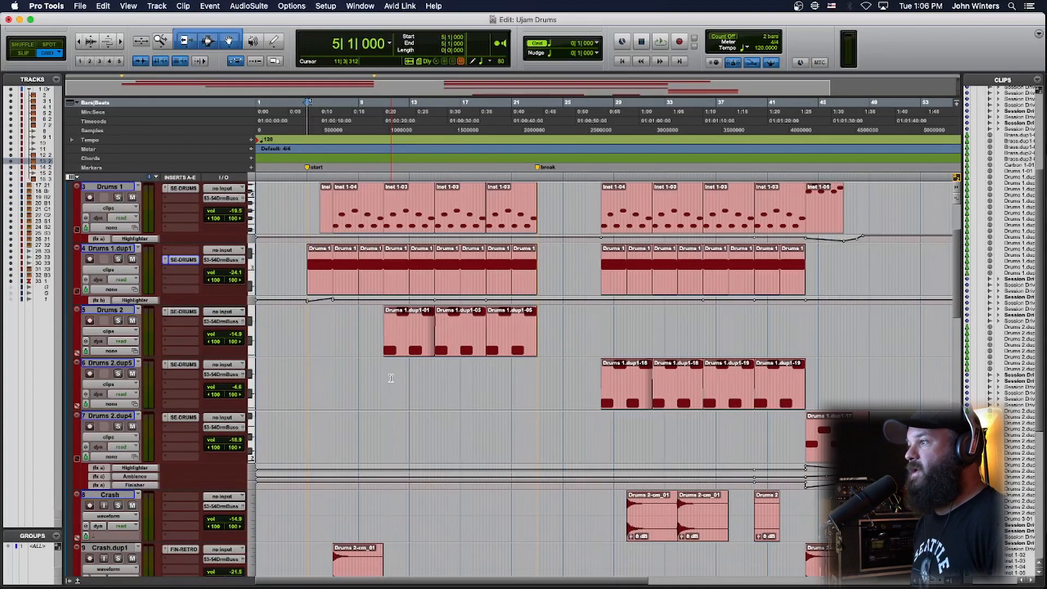
pyautogui.scroll(-10, 391, 378)
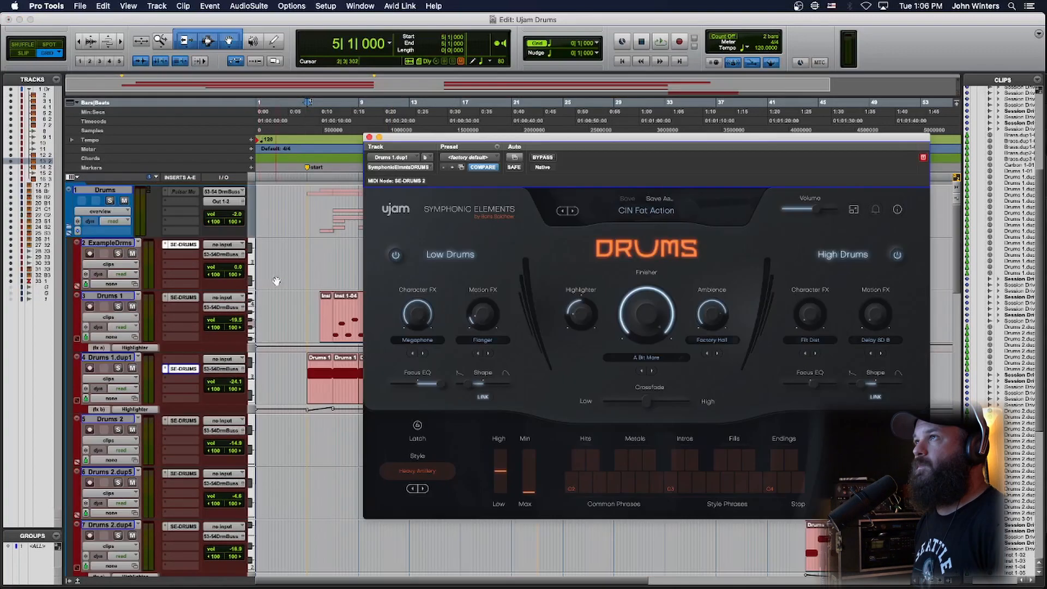
pyautogui.press('space')
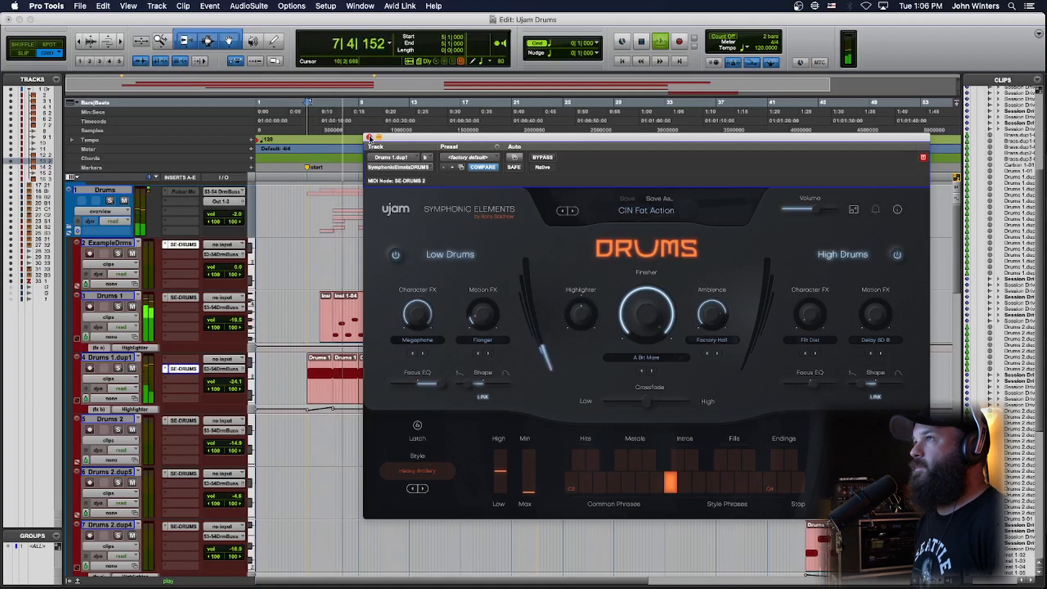
pyautogui.click(369, 137)
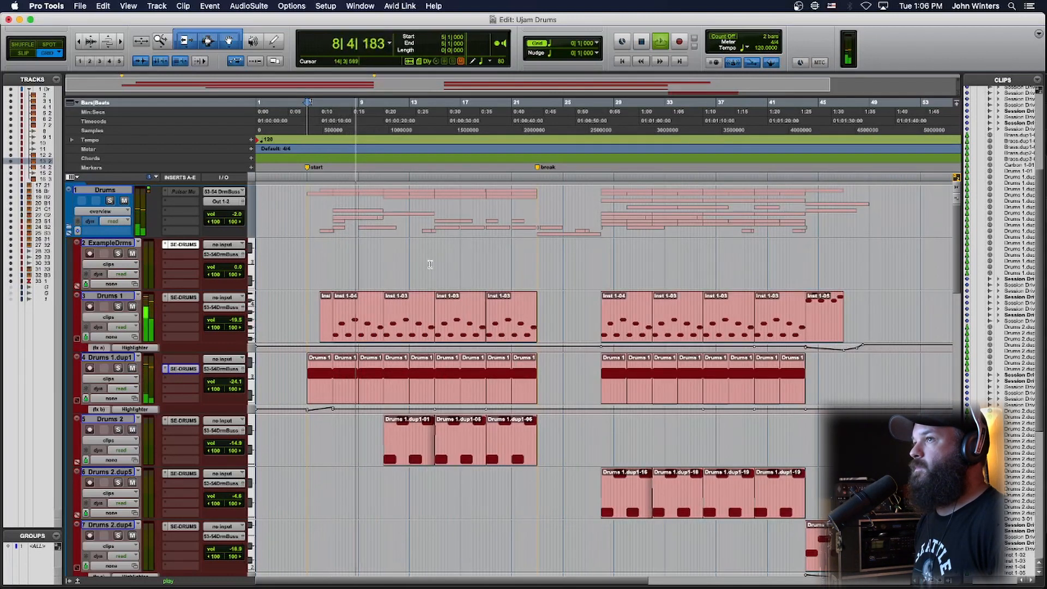
# Inspect the Drums 2 track's instrument twice during playback, closing its window each time.
pyautogui.scroll(-2, 430, 265)
pyautogui.scroll(-2, 431, 284)
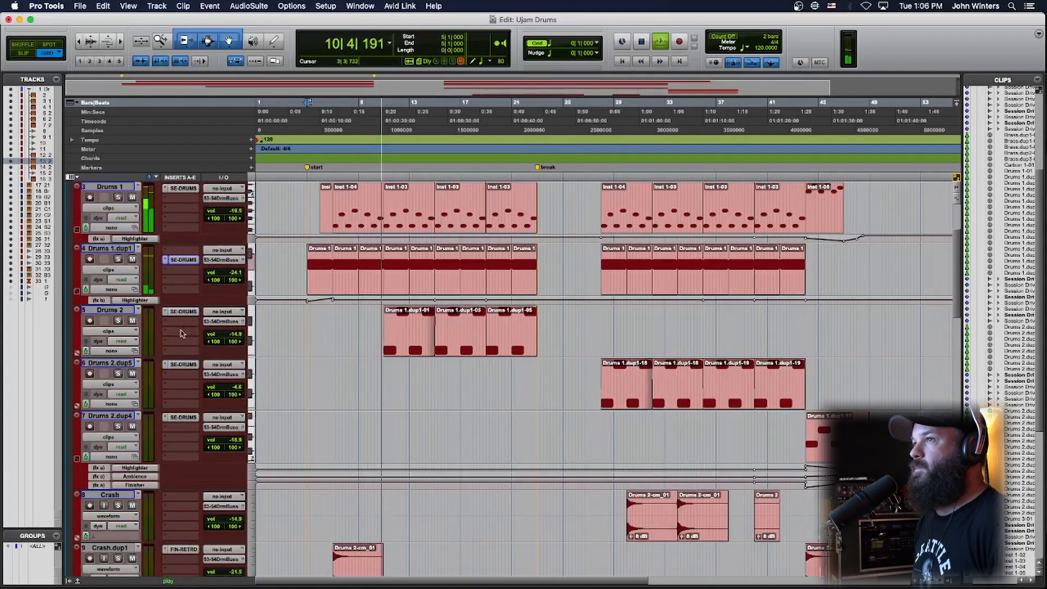
pyautogui.click(184, 311)
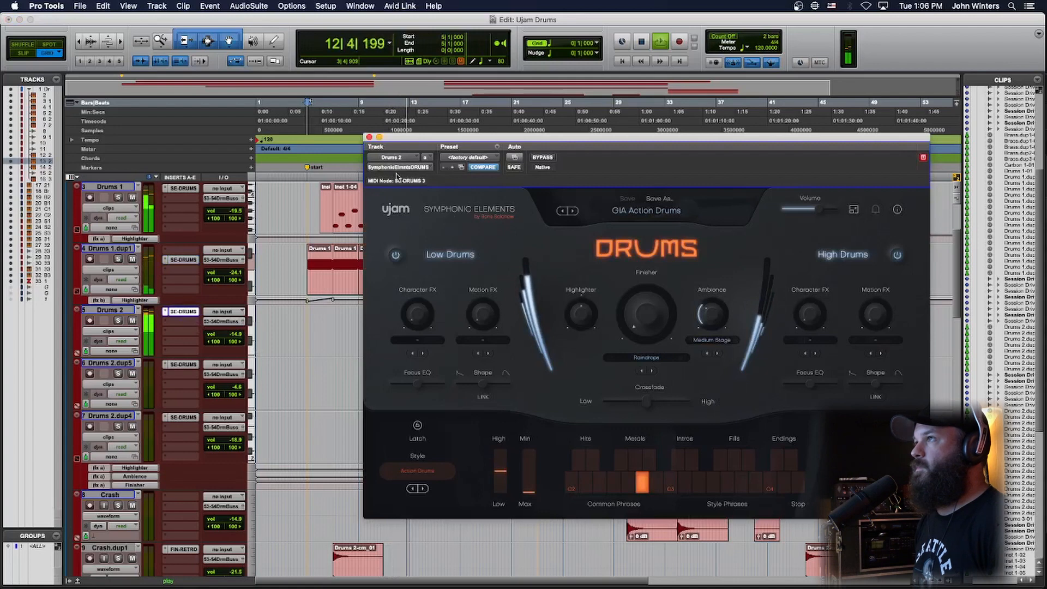
pyautogui.click(368, 137)
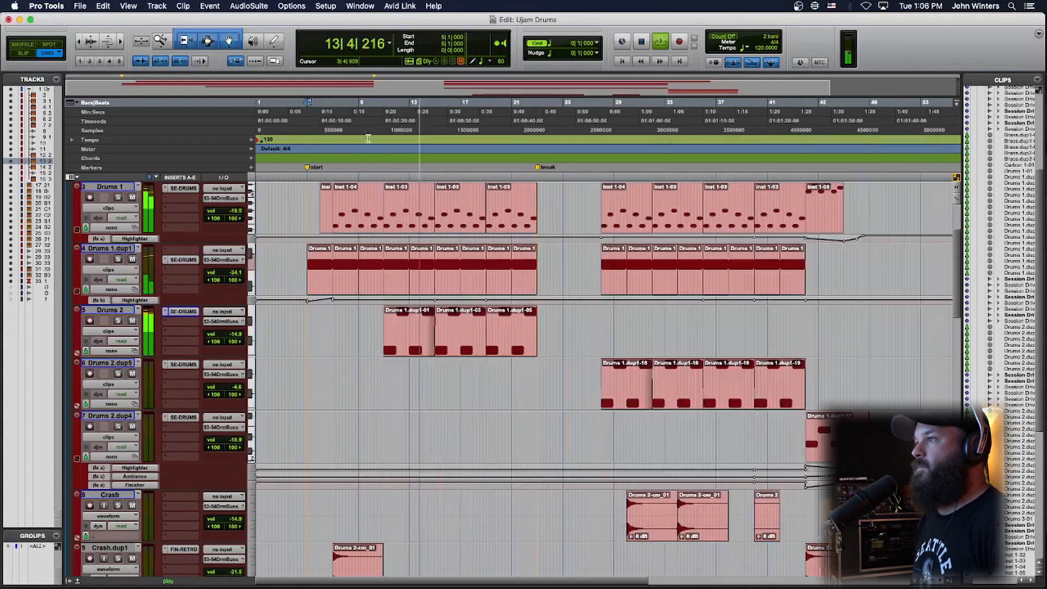
pyautogui.scroll(-2, 390, 234)
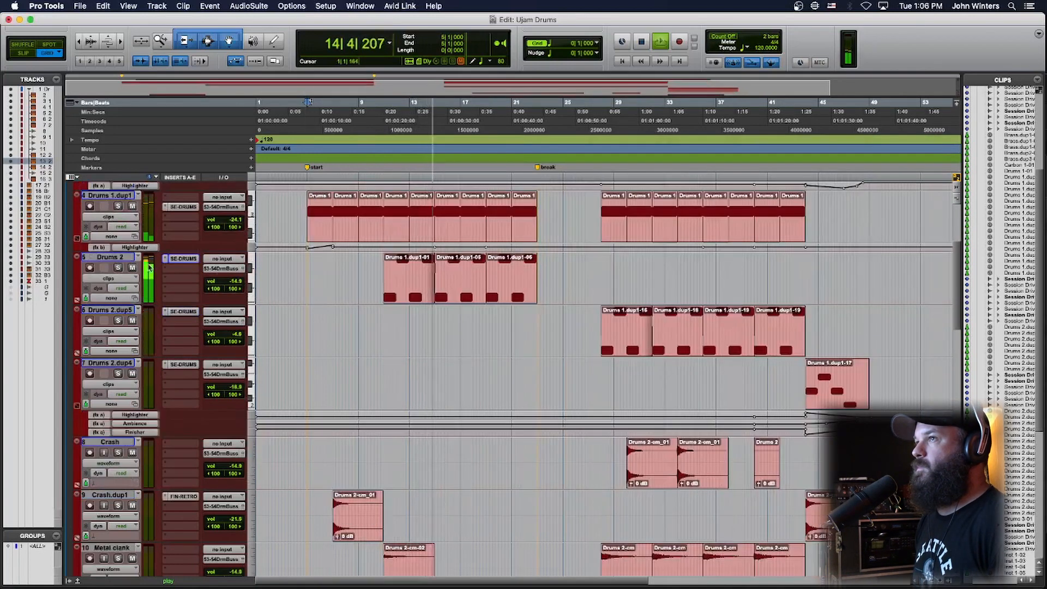
pyautogui.click(184, 259)
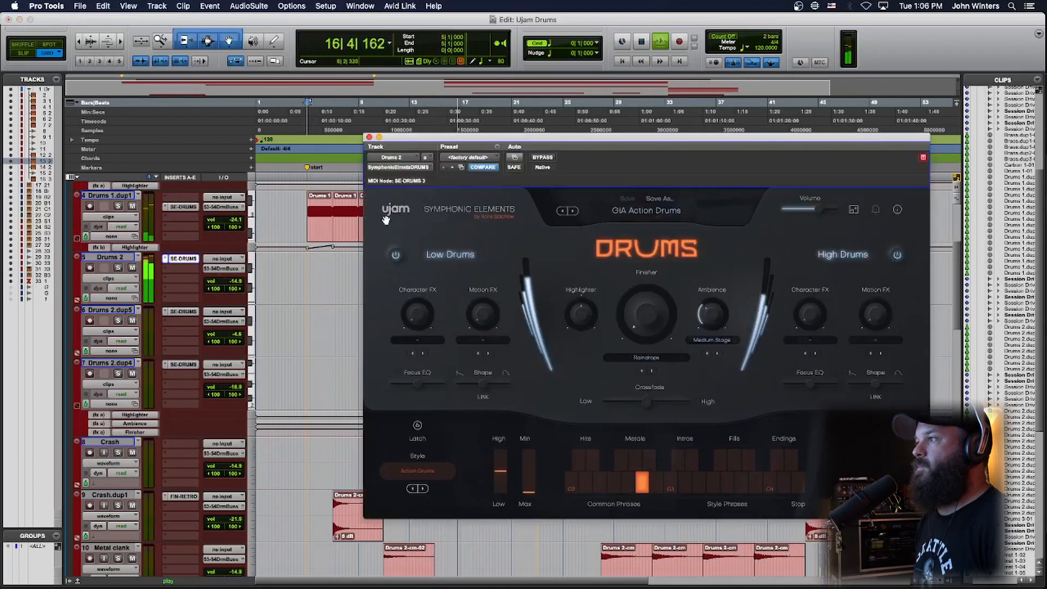
pyautogui.click(369, 137)
# Inspect the Drums2.dup1 track's drum instrument while the session plays toward the break, and close its window.
pyautogui.scroll(-5, 416, 213)
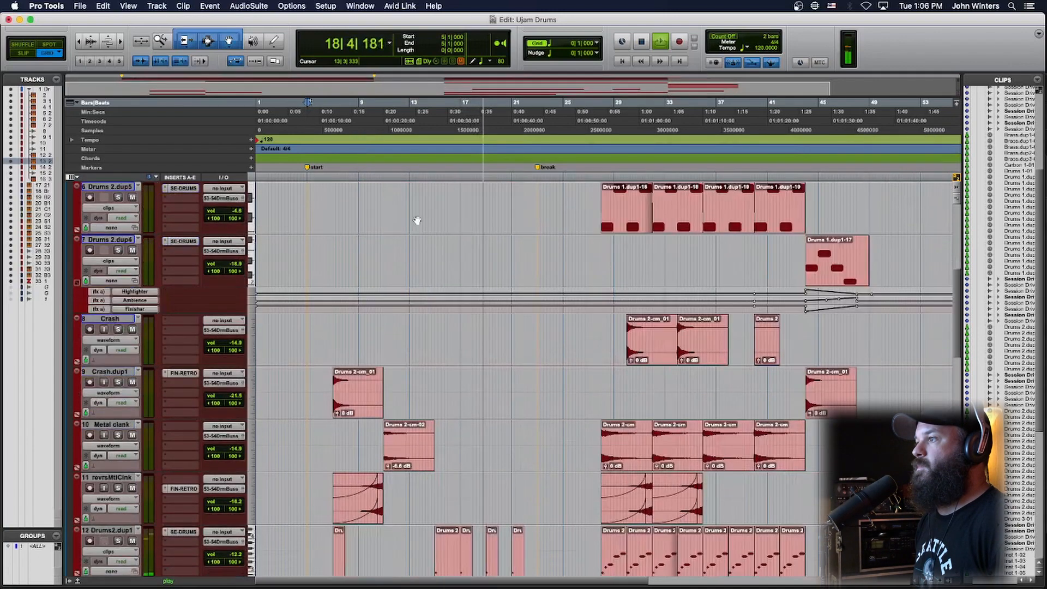
pyautogui.scroll(-3, 416, 221)
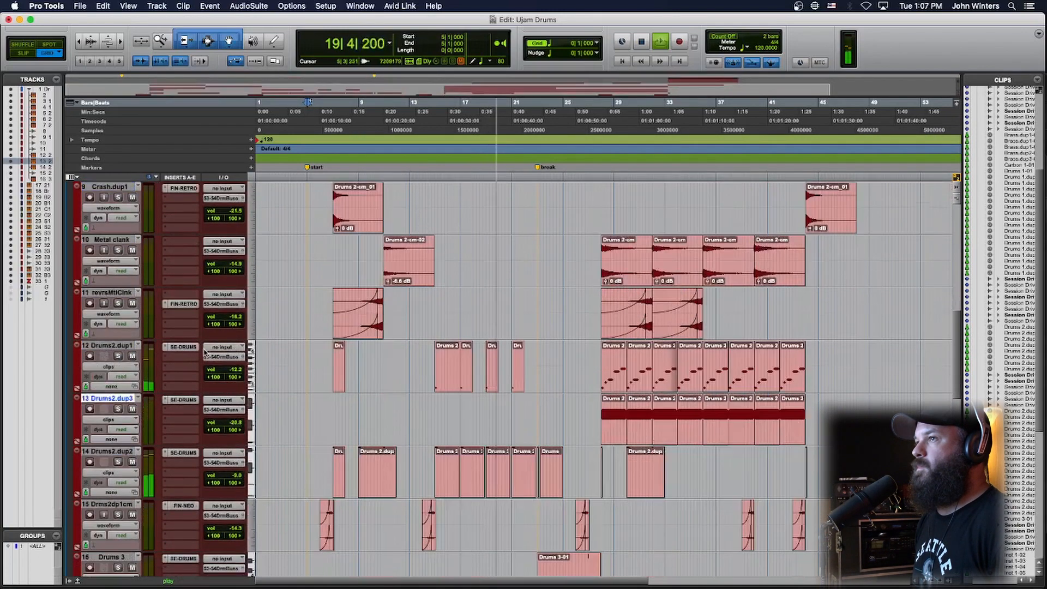
pyautogui.click(183, 347)
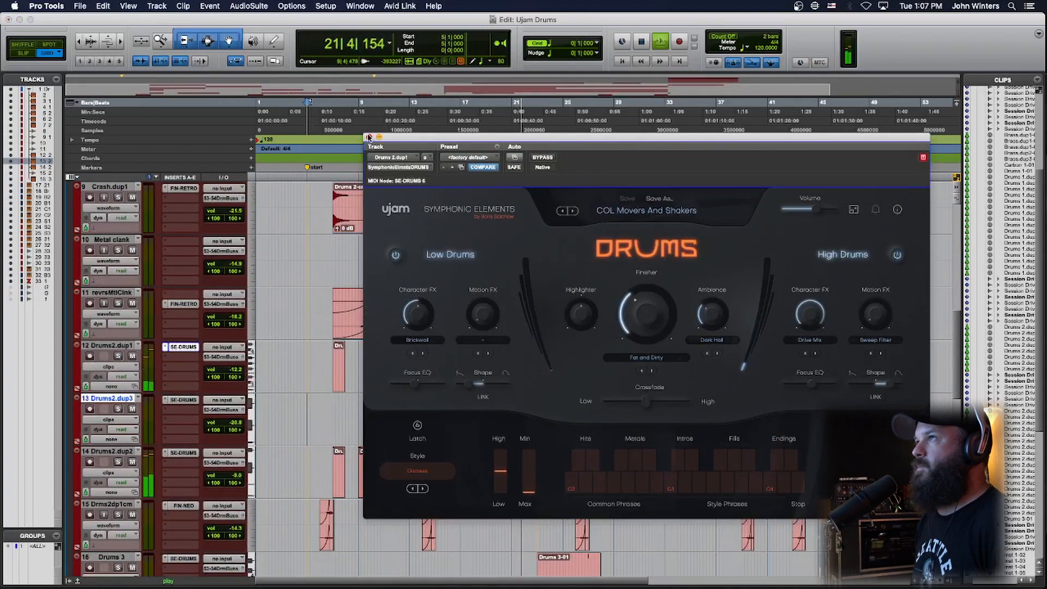
pyautogui.click(368, 137)
# Inspect the Carbon 2 track's Virtual Guitarist Carbon instrument during the break section, and close its window.
pyautogui.scroll(-8, 397, 276)
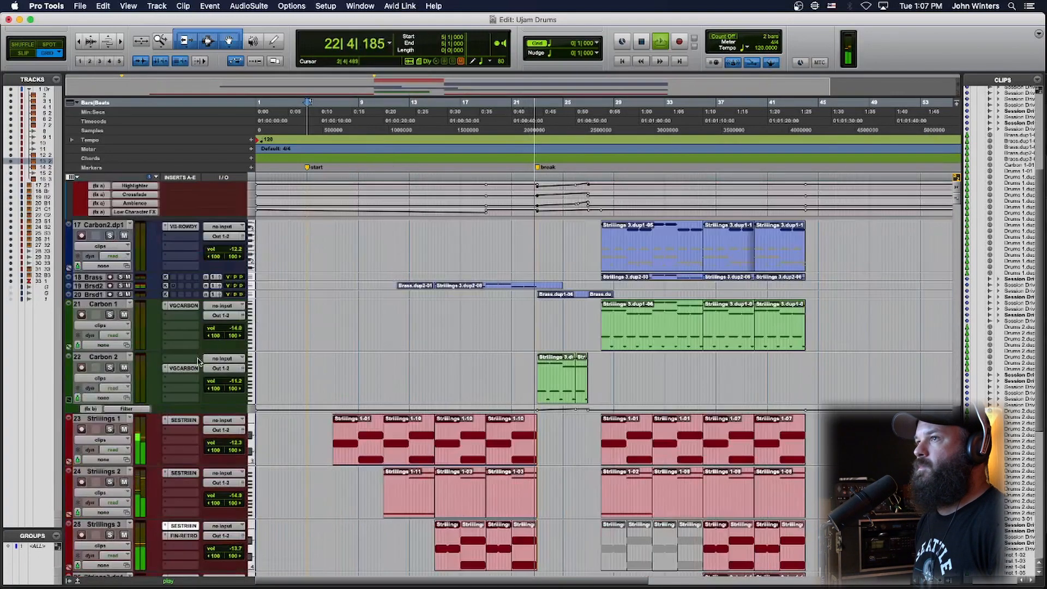
pyautogui.click(183, 368)
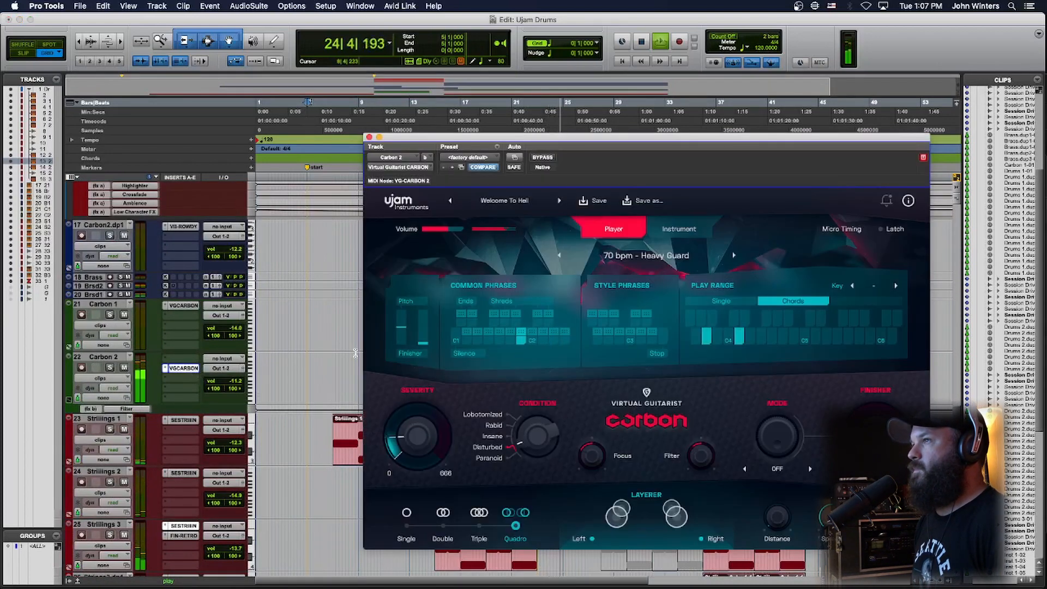
pyautogui.click(369, 138)
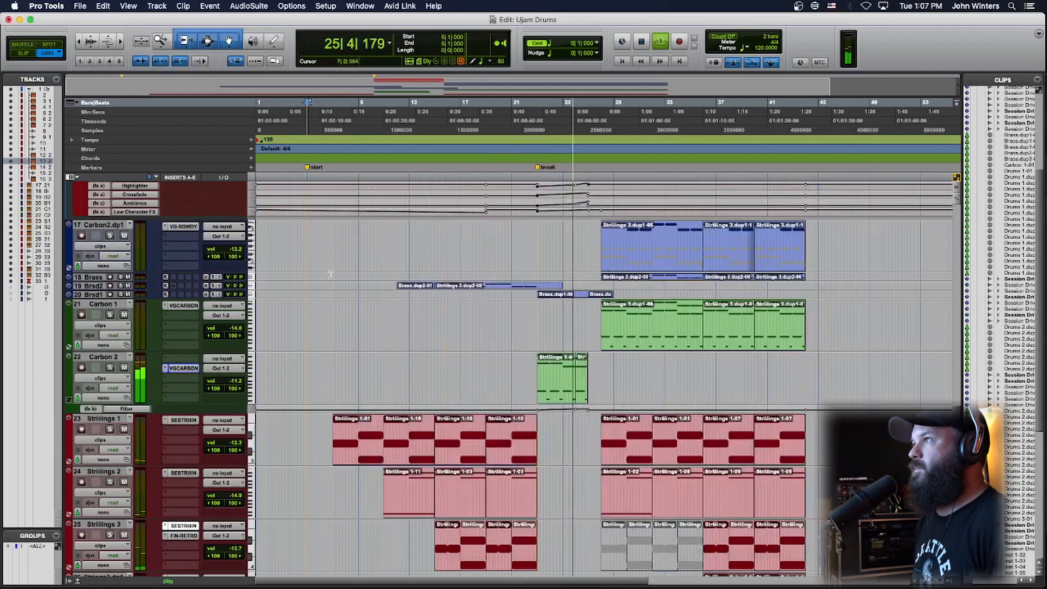
# Return to the Drums2.dup1 track's instrument, watch its phrases play in the section after the break, and close its window.
pyautogui.scroll(5, 327, 305)
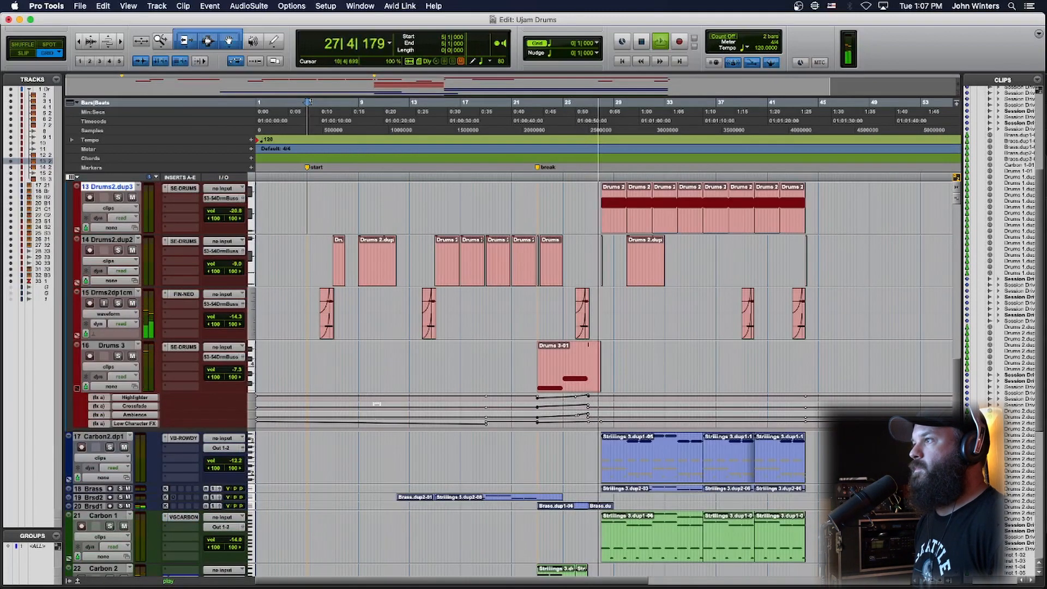
pyautogui.scroll(4, 327, 411)
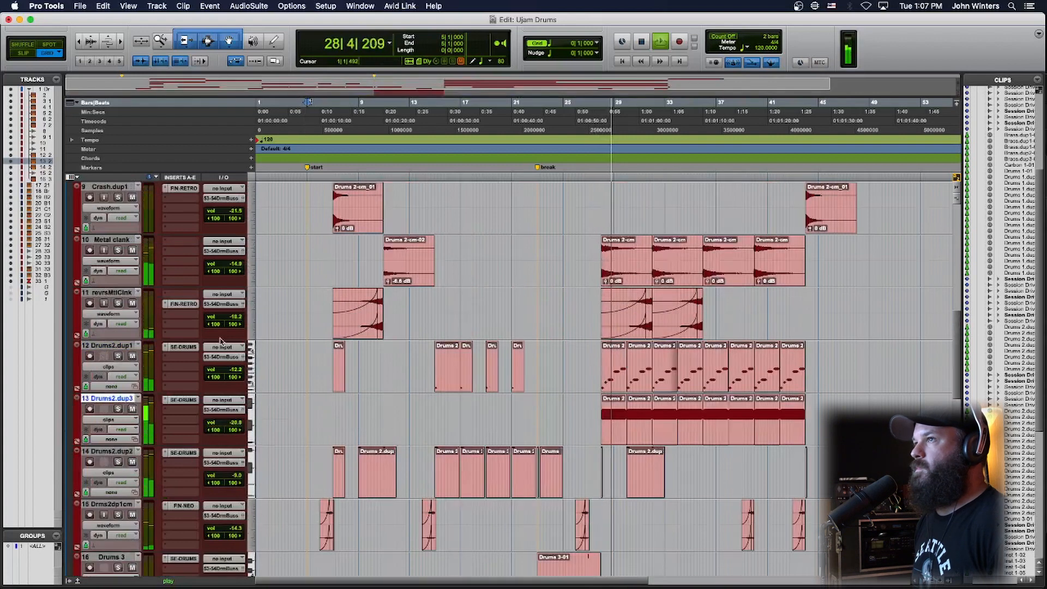
pyautogui.scroll(1, 173, 403)
pyautogui.click(174, 402)
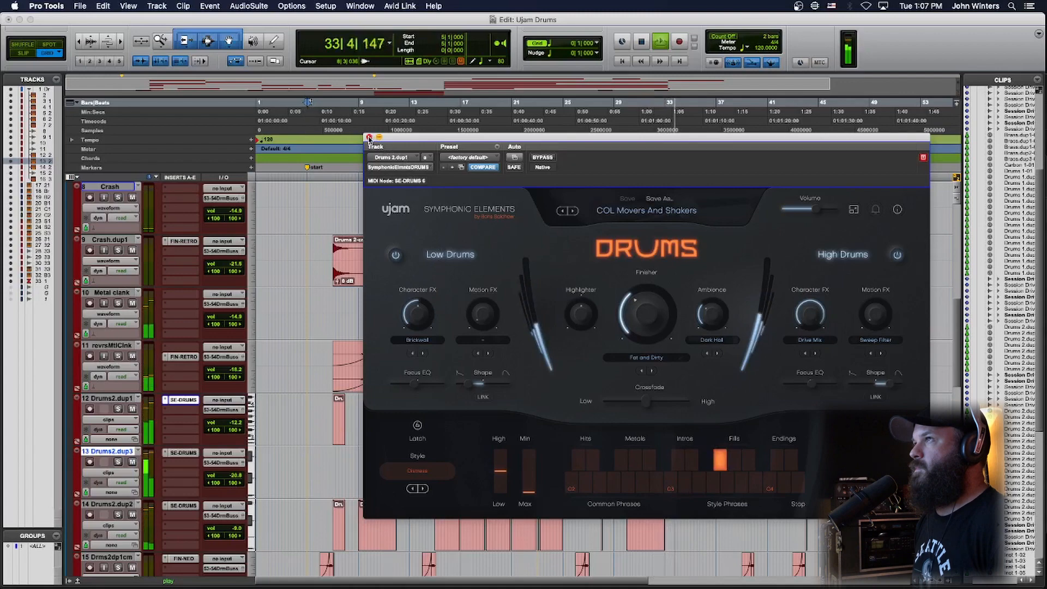
pyautogui.click(369, 137)
# View the Drums 2.dup5 track's instrument while the section after the break plays.
pyautogui.scroll(-8, 400, 208)
pyautogui.scroll(12, 400, 207)
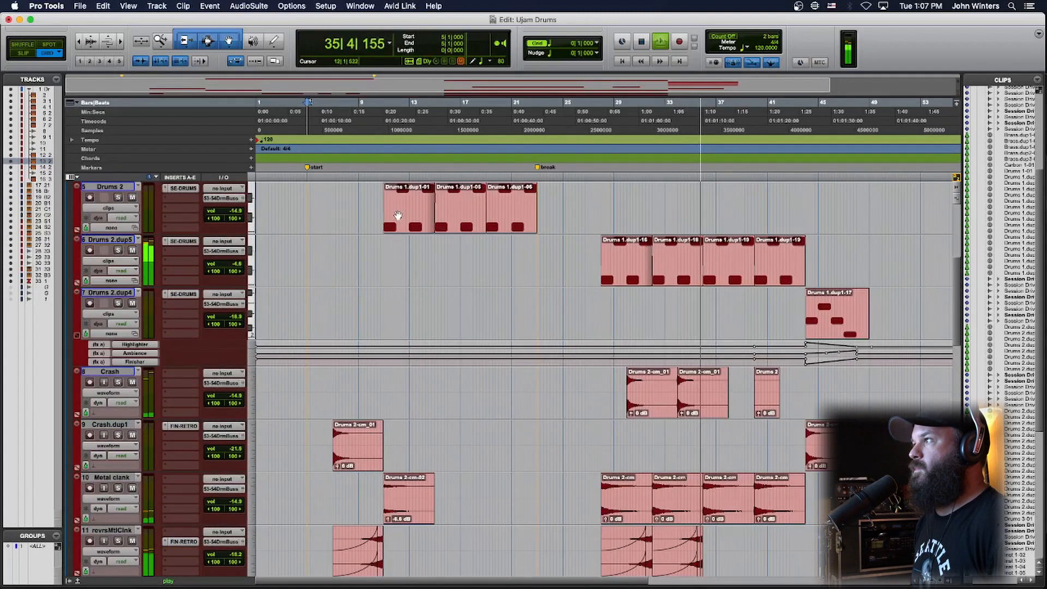
pyautogui.click(183, 241)
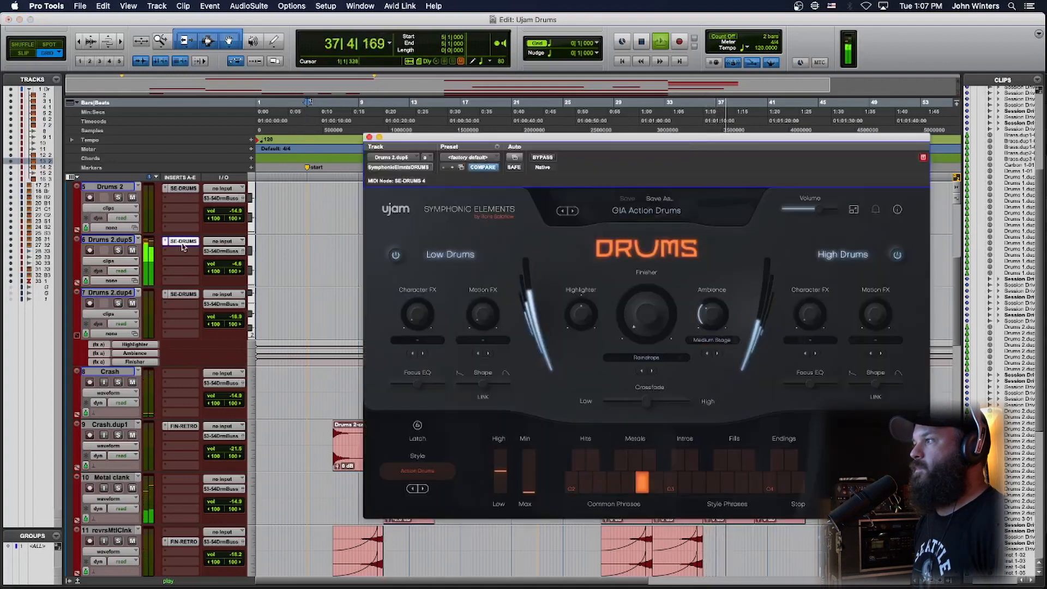
# View the Drums 2.dup4 track's instrument, move its window clear of the ending clips, then close it and stop playback.
pyautogui.click(190, 294)
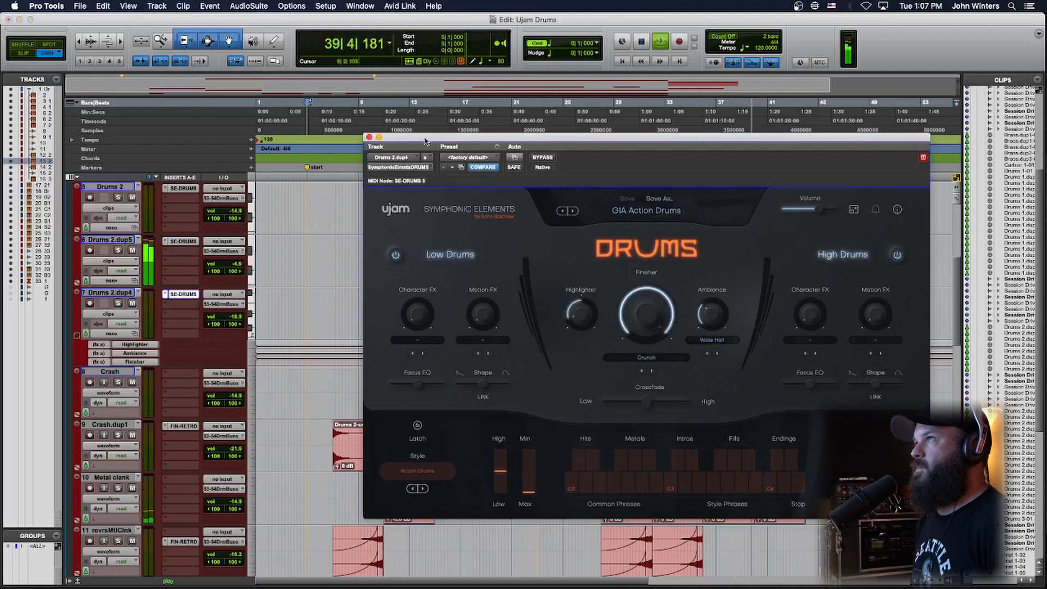
pyautogui.moveTo(425, 142); pyautogui.dragTo(410, 138)
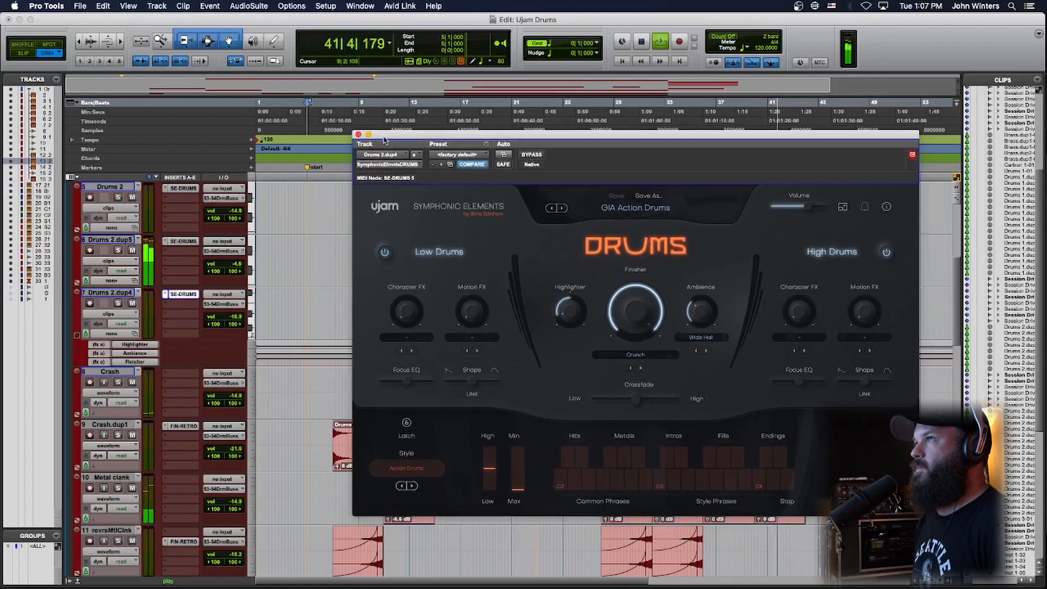
pyautogui.moveTo(385, 140); pyautogui.dragTo(231, 127)
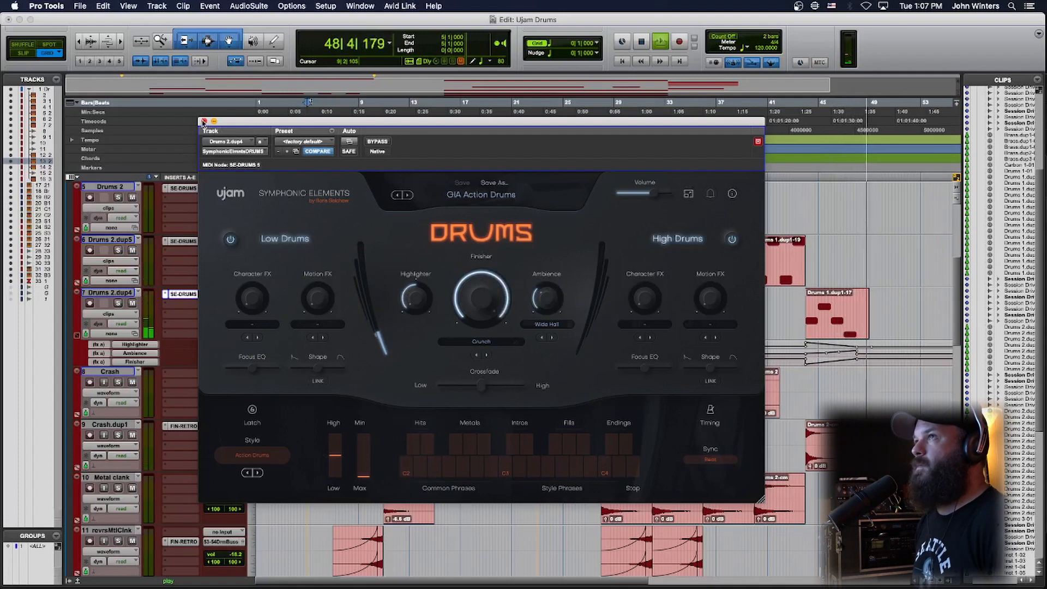
pyautogui.click(203, 122)
pyautogui.press('space')
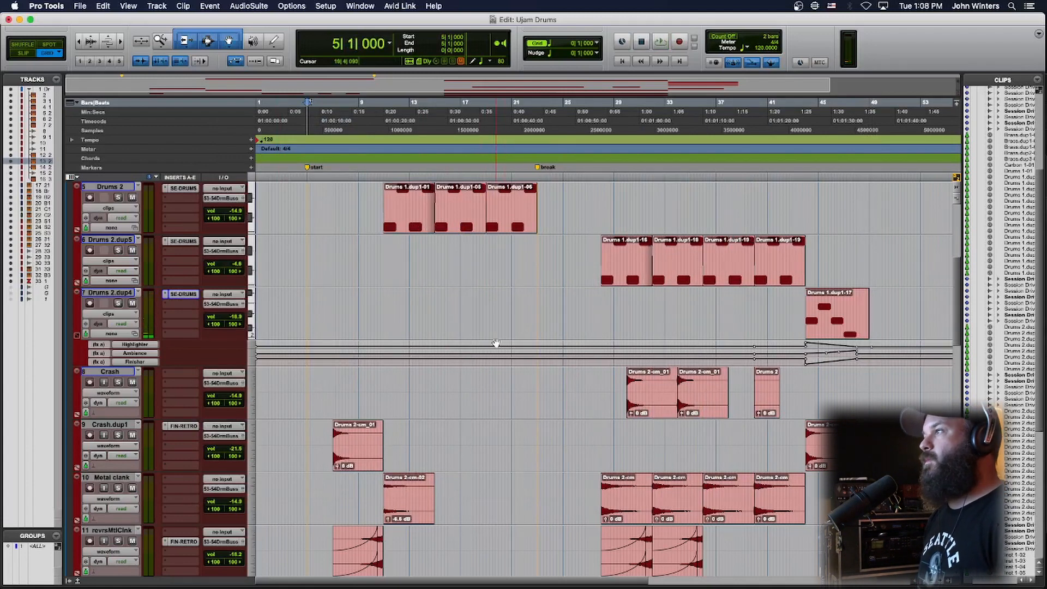
# Open the Drums 3 track's instrument and choose the GLT Brrrbs preset from the factory GLITCHY category.
pyautogui.scroll(2, 495, 343)
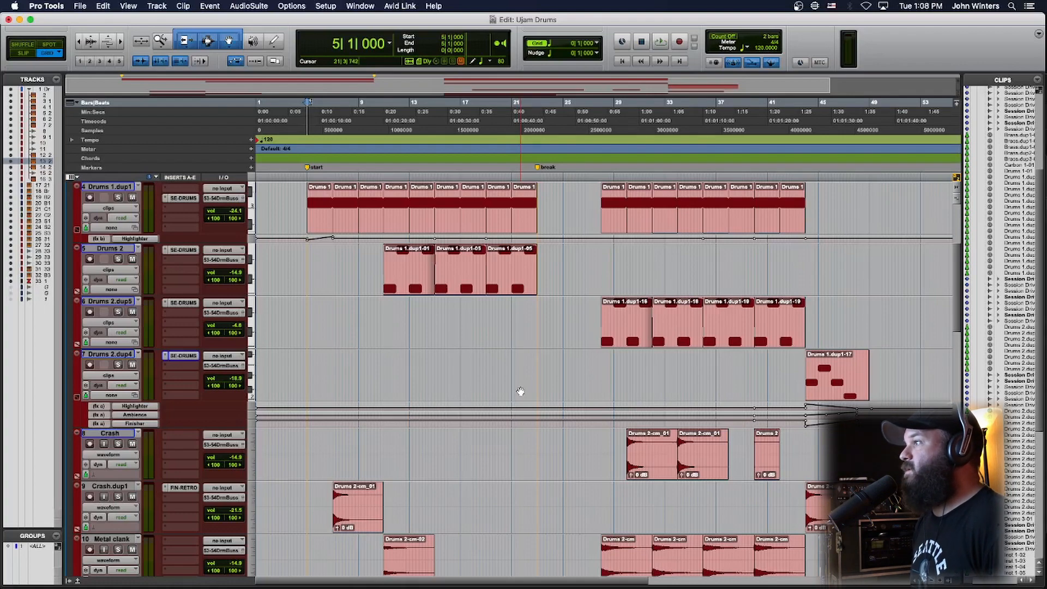
pyautogui.scroll(5, 642, 374)
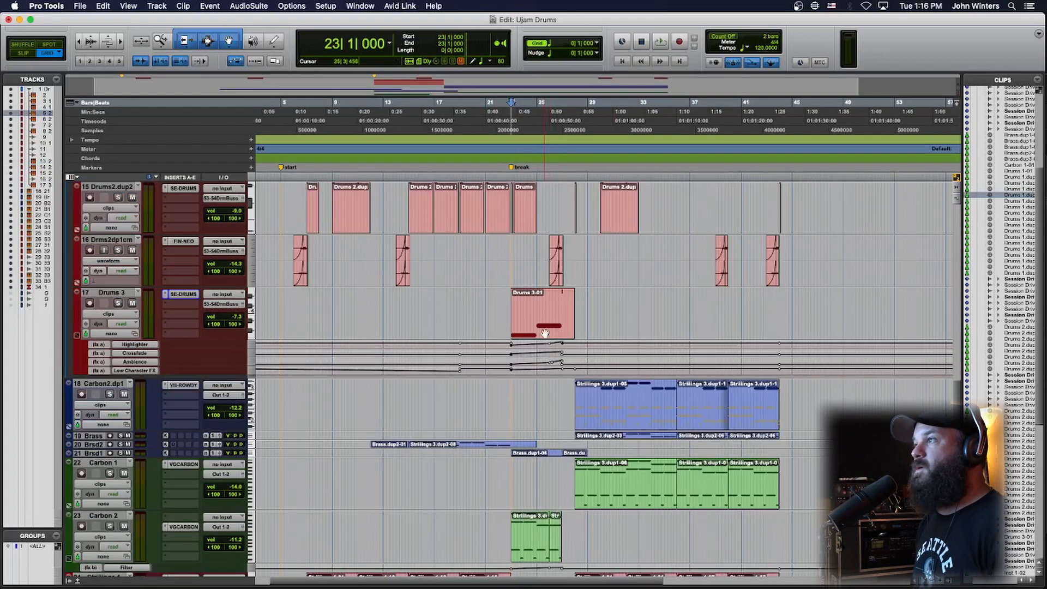
pyautogui.click(175, 295)
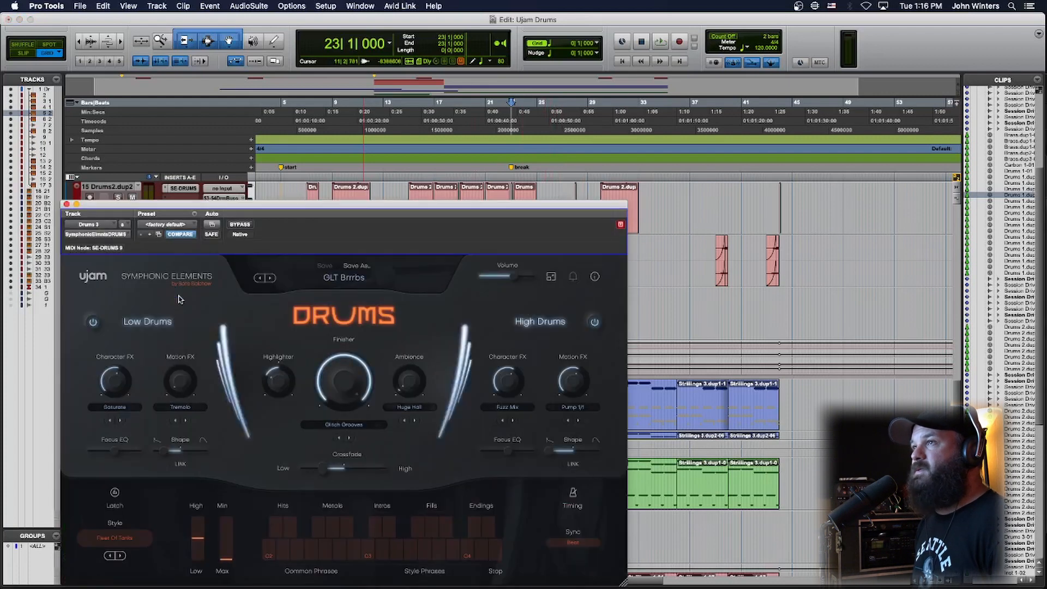
pyautogui.click(349, 288)
pyautogui.moveTo(350, 290)
pyautogui.moveTo(452, 459)
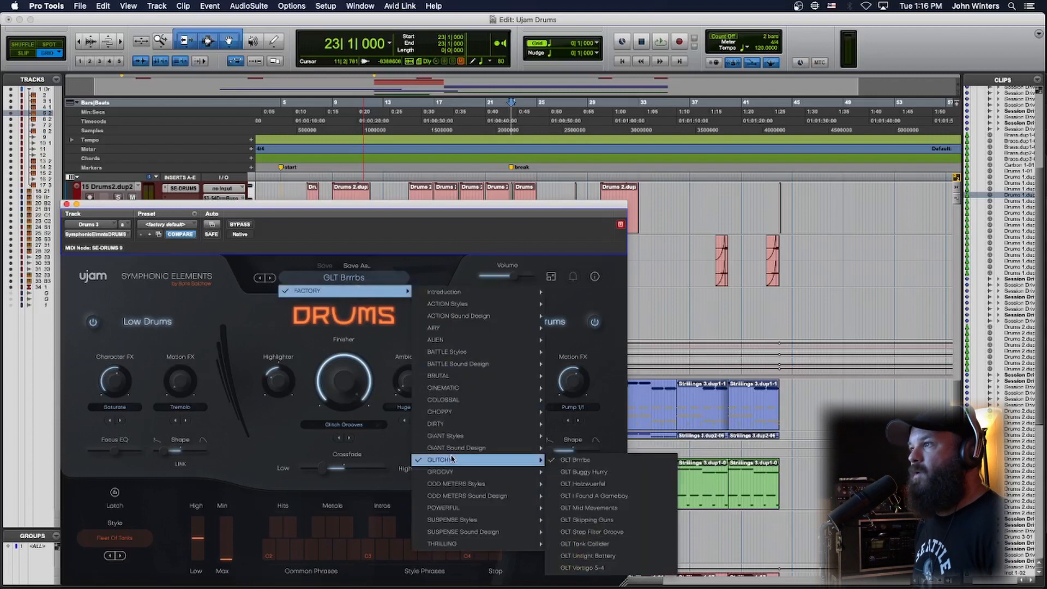
pyautogui.click(564, 459)
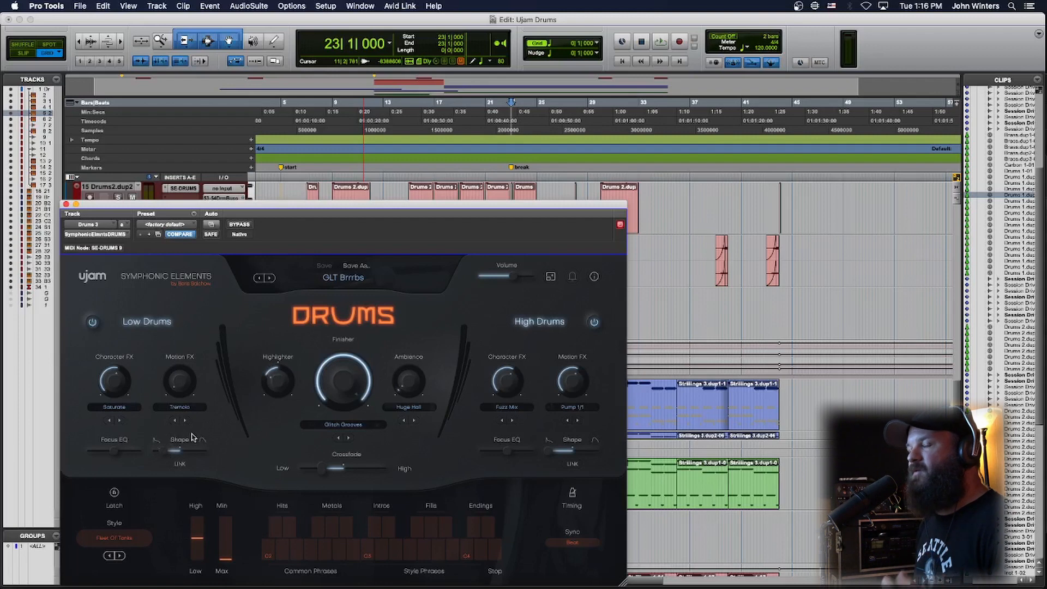
# Reopen the Drums 3 instrument, move its window clear of the track controls, and play the soloed track from bar 23.
pyautogui.click(66, 204)
pyautogui.click(180, 294)
pyautogui.moveTo(313, 210); pyautogui.dragTo(583, 115)
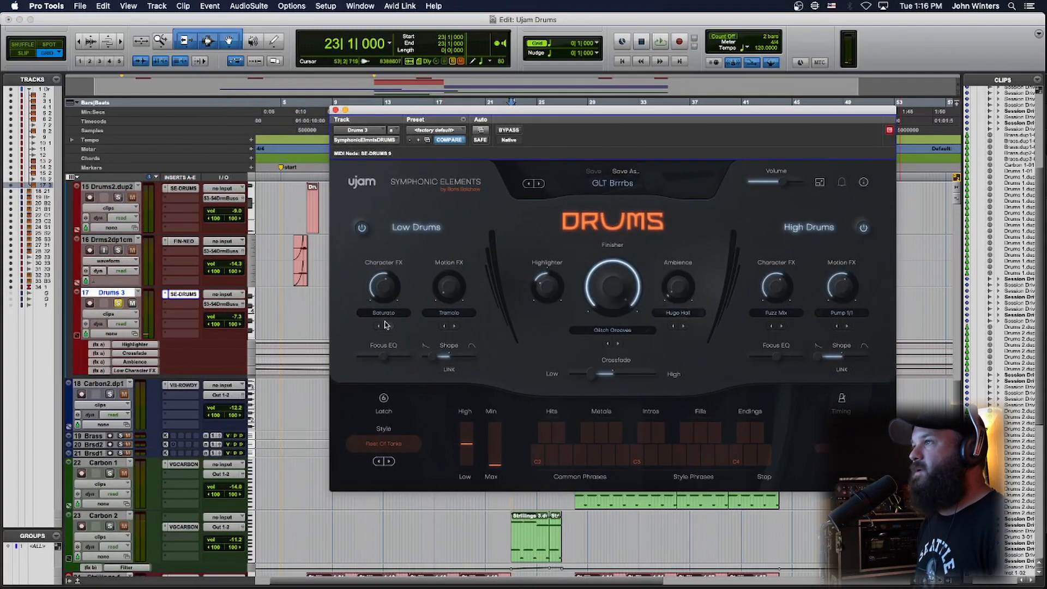
pyautogui.press('space')
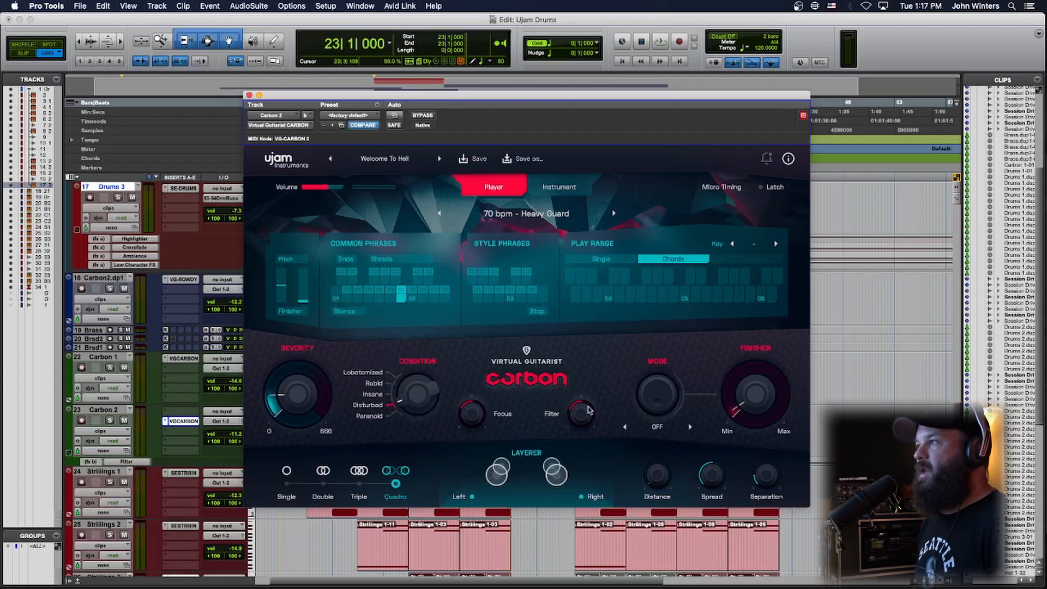
# Solo the Carbon 2 track, play the break from bar 23 with the Drums and Carbon instruments in view, and stop playback.
pyautogui.click(109, 419)
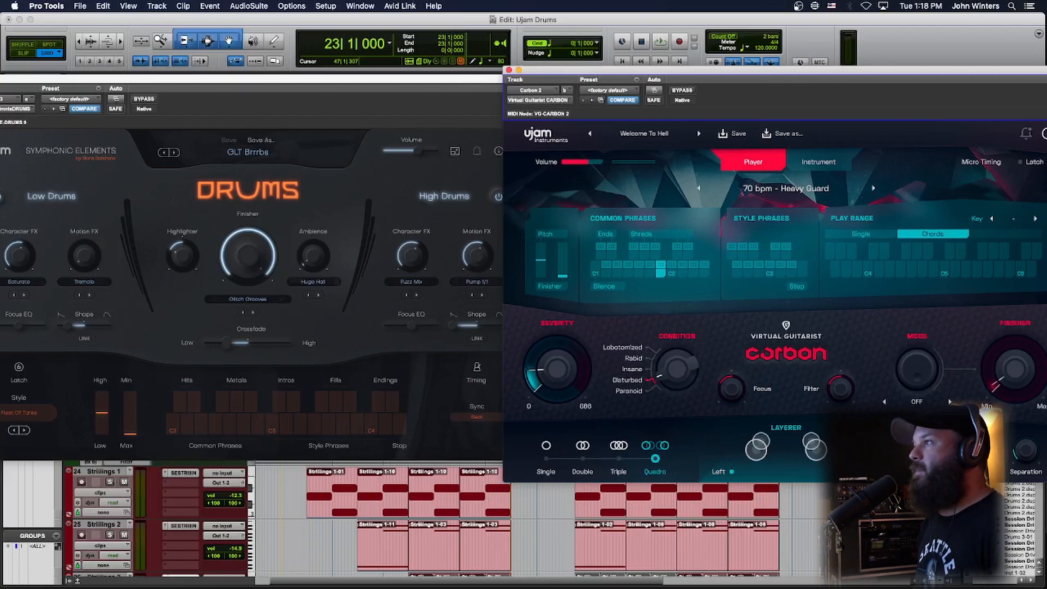
pyautogui.press('space')
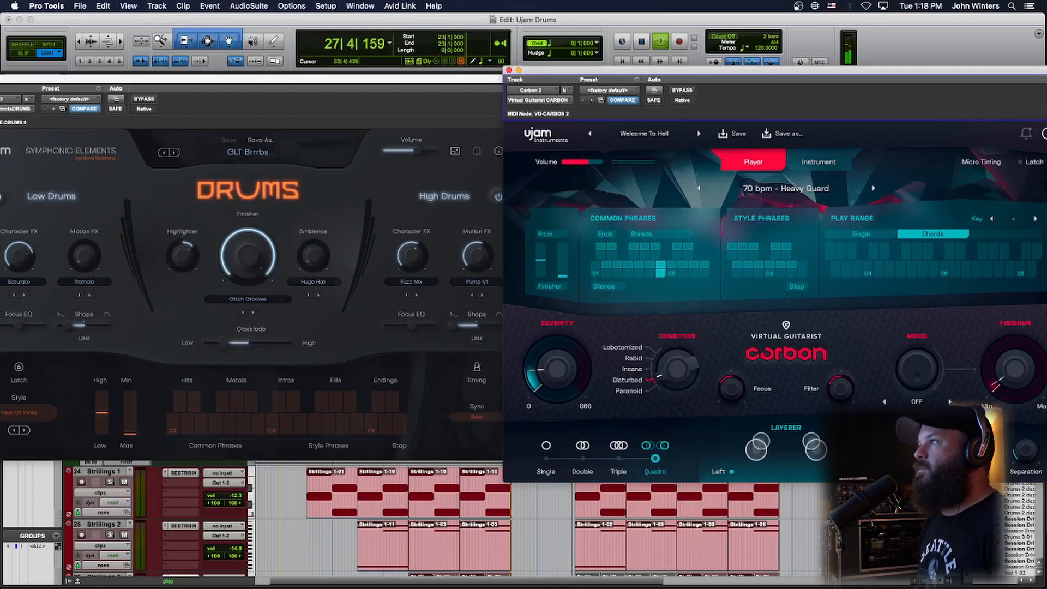
pyautogui.press('space')
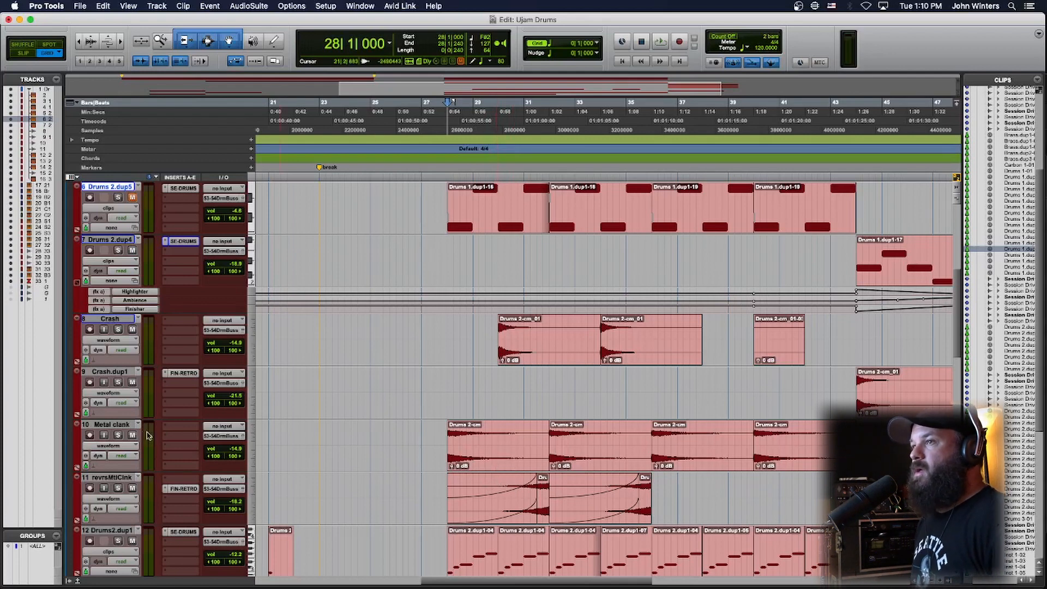
# Select the first Metal clank clip, play the soloed track from bar 28, and stop playback.
pyautogui.click(500, 462)
pyautogui.press('space')
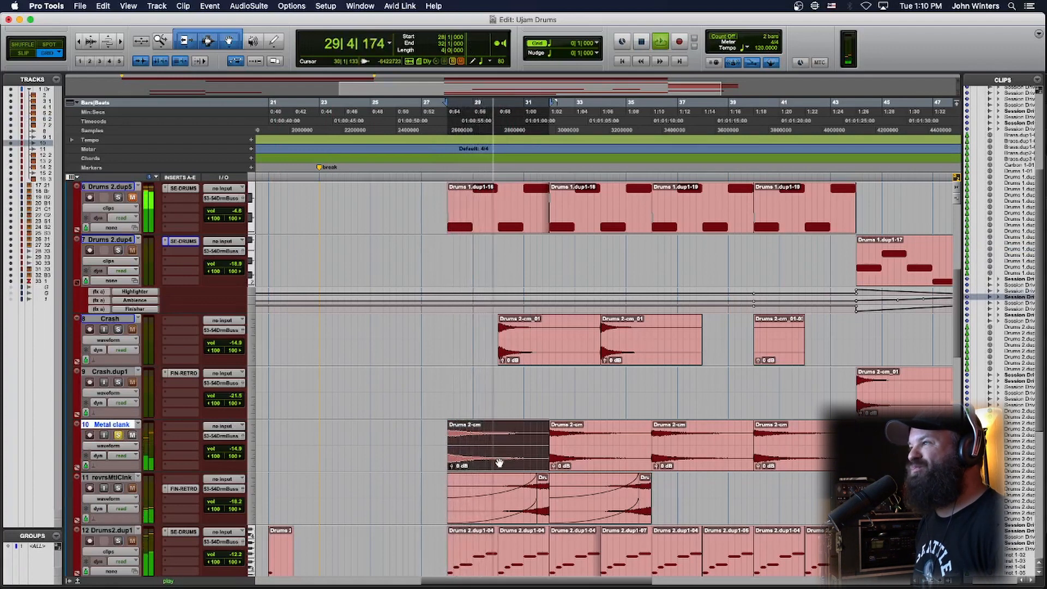
pyautogui.press('space')
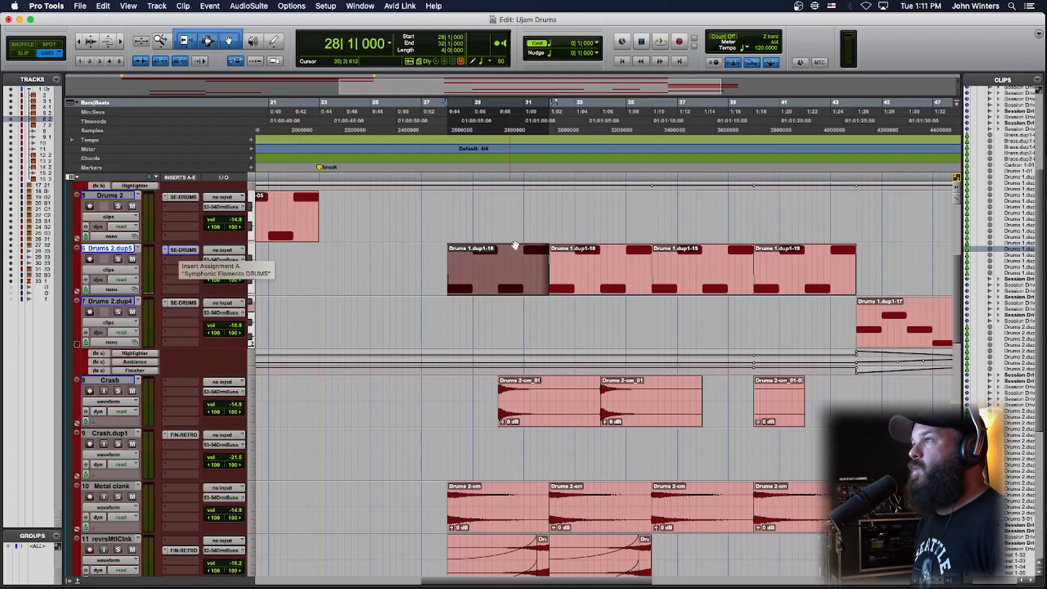
# View the Drums 2.dup5 track's instrument, move its window clear of the tracks, and open the track's first clip in the MIDI Editor.
pyautogui.click(183, 250)
pyautogui.moveTo(490, 136); pyautogui.dragTo(524, 134)
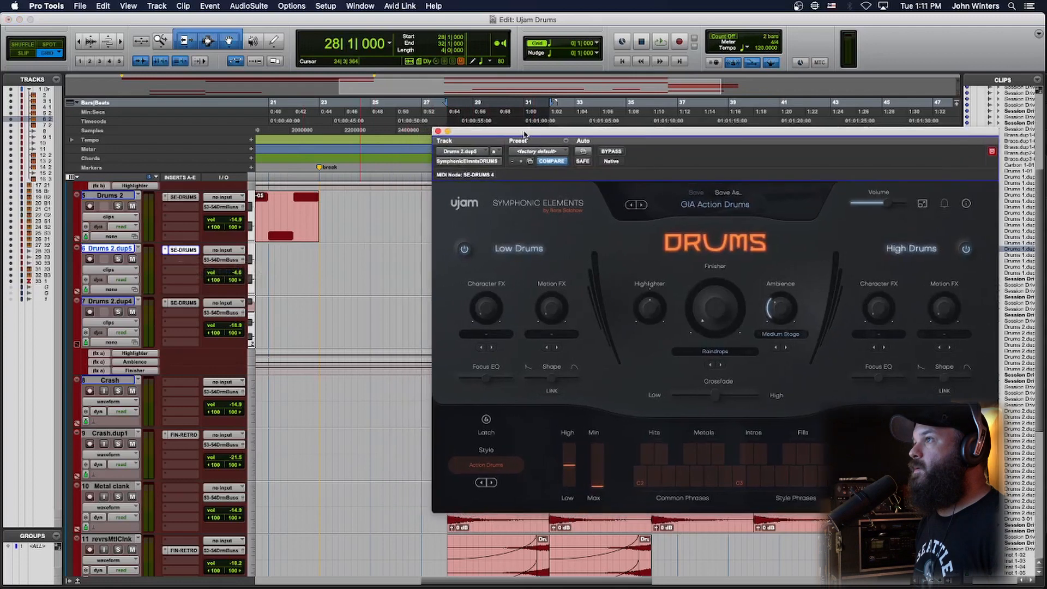
pyautogui.hscroll(5, 355, 296)
pyautogui.doubleClick(349, 293)
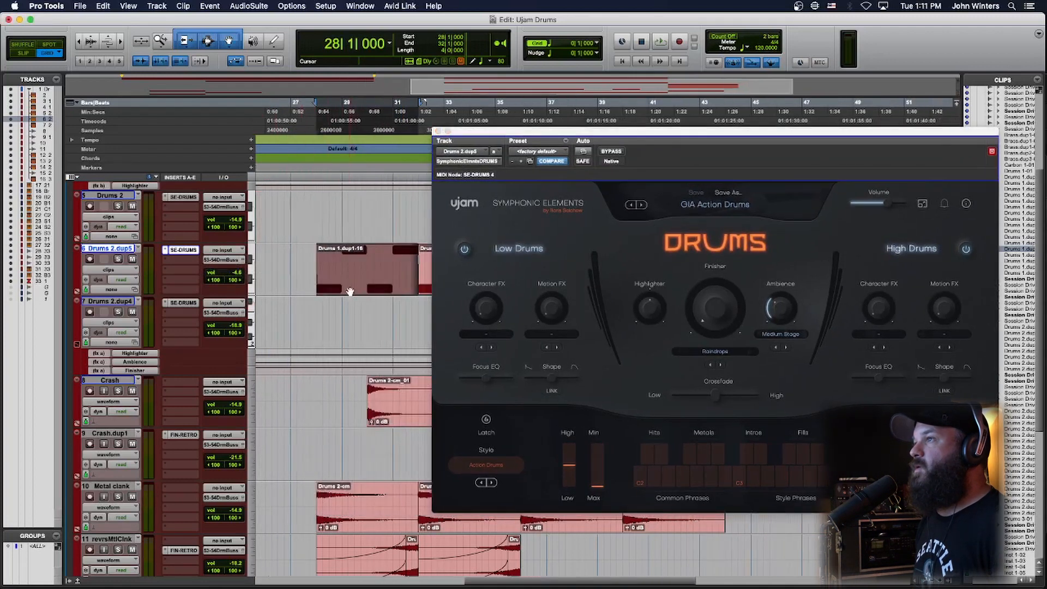
pyautogui.hscroll(5, 339, 329)
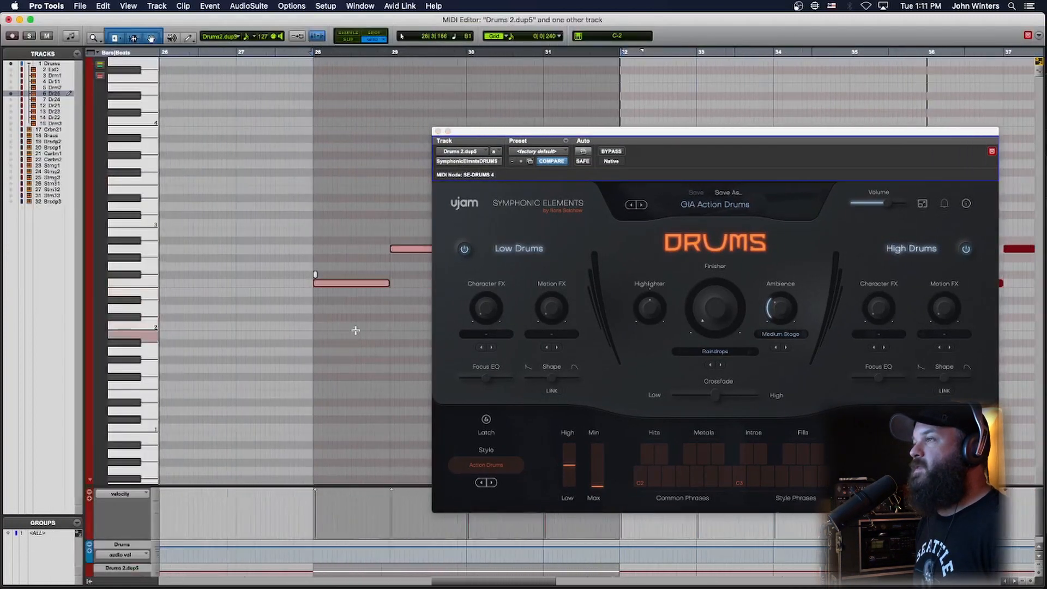
# Audition the first long note and the short note at bar 28, then close the instrument and MIDI Editor windows.
pyautogui.click(342, 287)
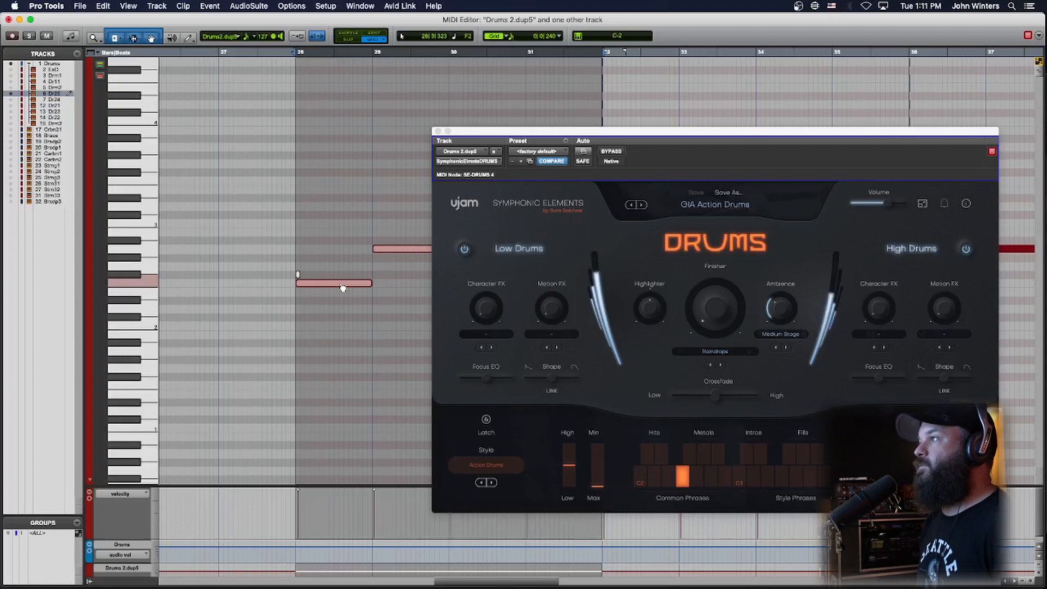
pyautogui.click(298, 275)
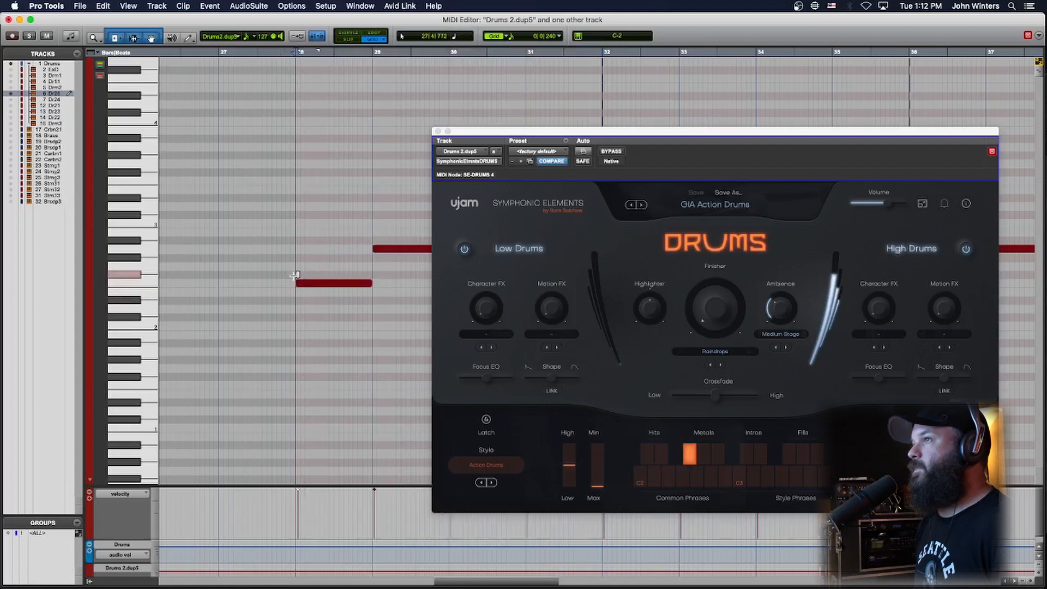
pyautogui.click(439, 132)
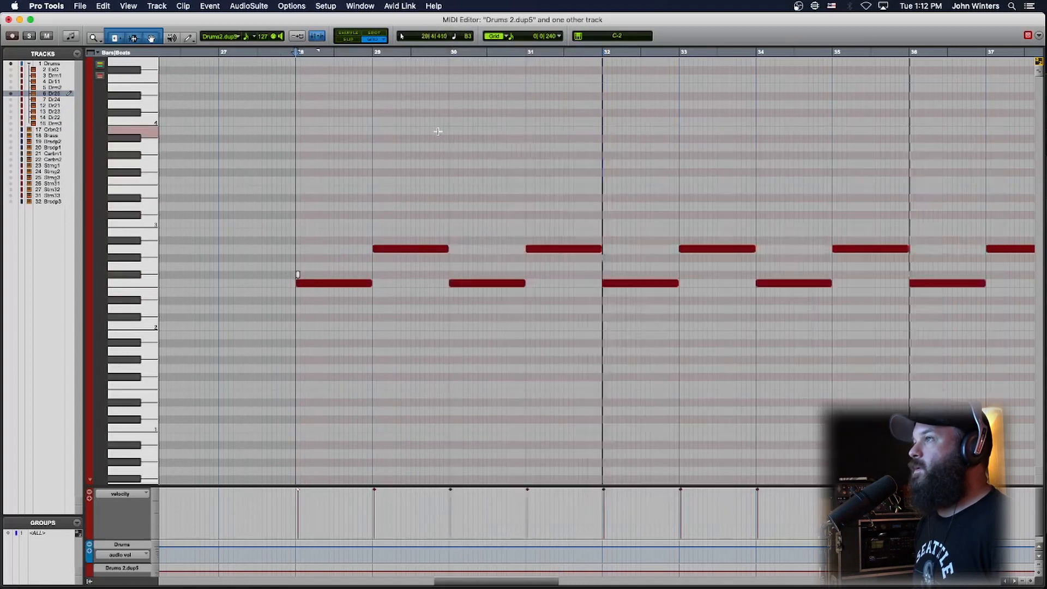
pyautogui.press('super+w')
# Solo the Metal clank track, play it from bar 28, stop playback, and clear the solo.
pyautogui.click(117, 497)
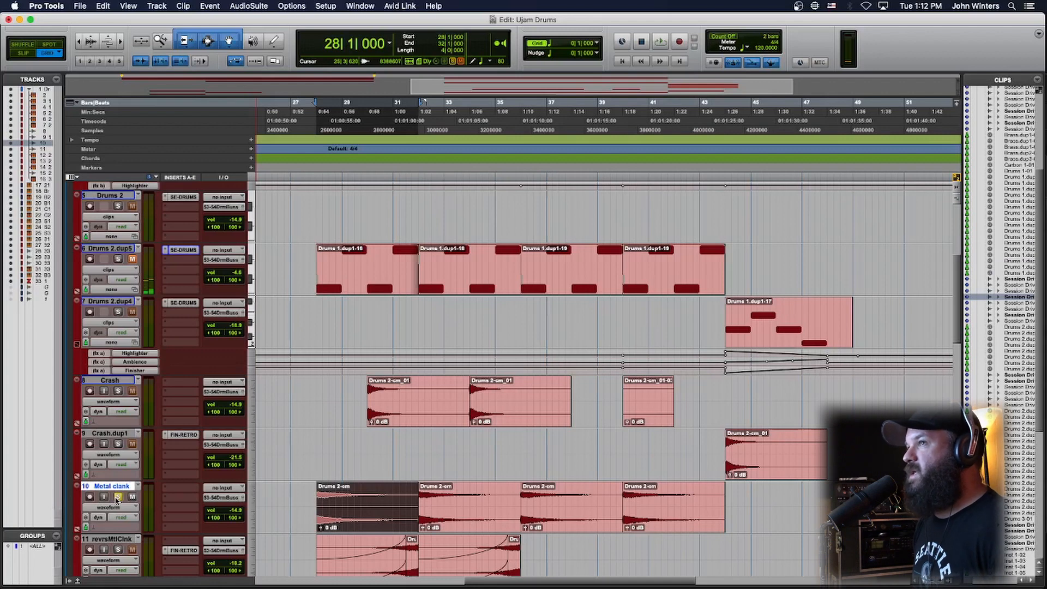
pyautogui.press('space')
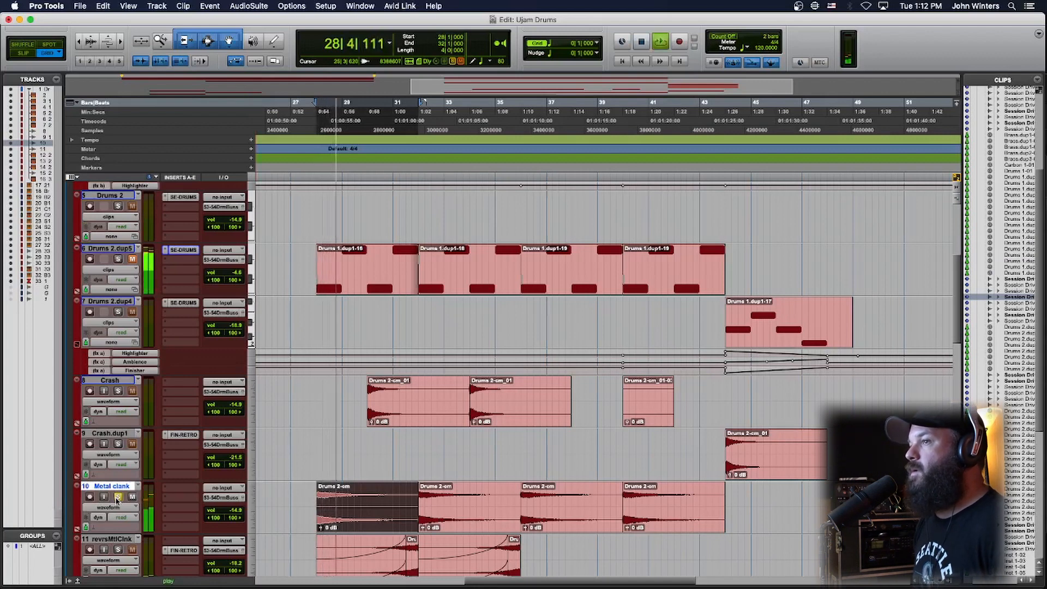
pyautogui.press('space')
pyautogui.click(117, 497)
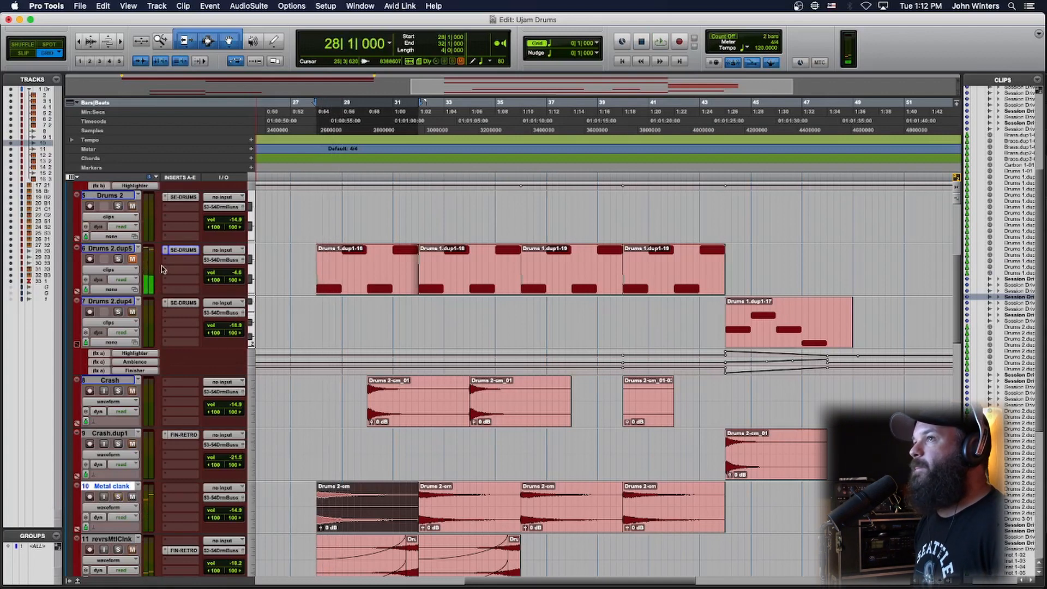
# Mute the four long notes in the first Drums 2.dup5 clip in the MIDI Editor, leaving the short note active.
pyautogui.doubleClick(394, 281)
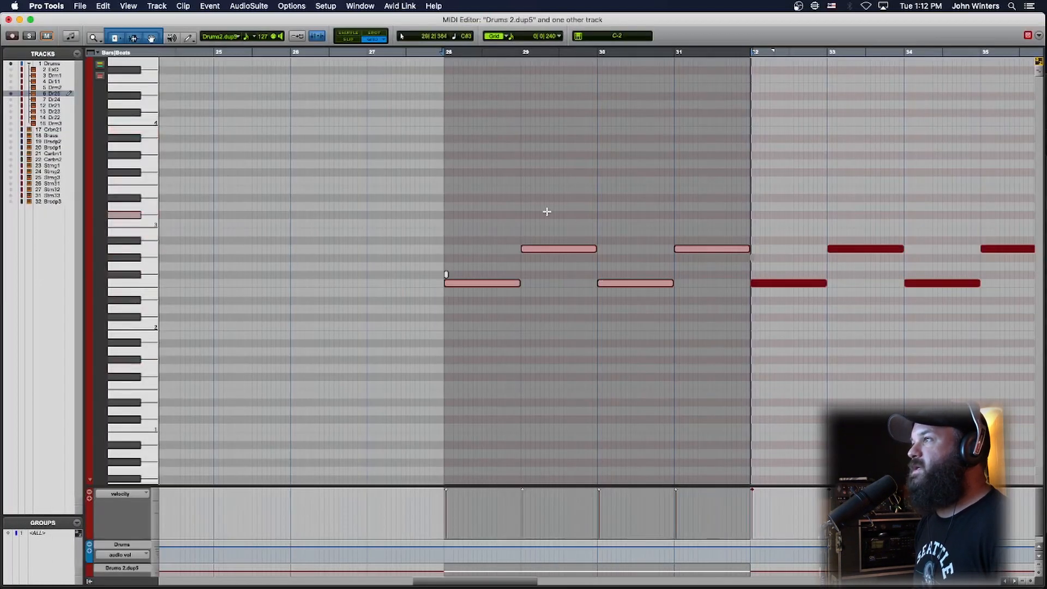
pyautogui.moveTo(467, 171); pyautogui.dragTo(706, 301)
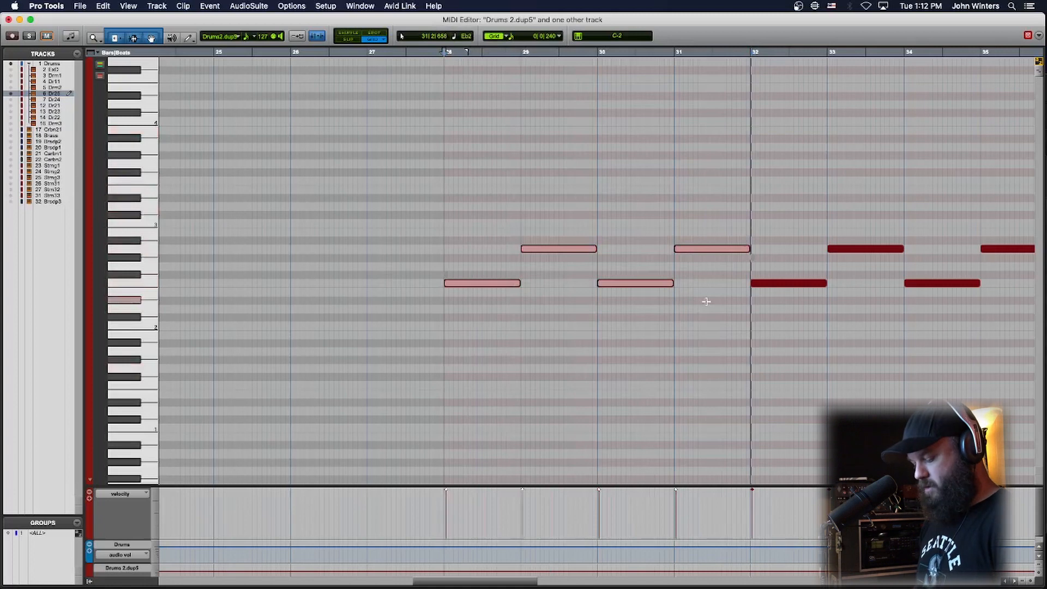
pyautogui.press('super+m')
pyautogui.click(456, 272)
pyautogui.click(429, 273)
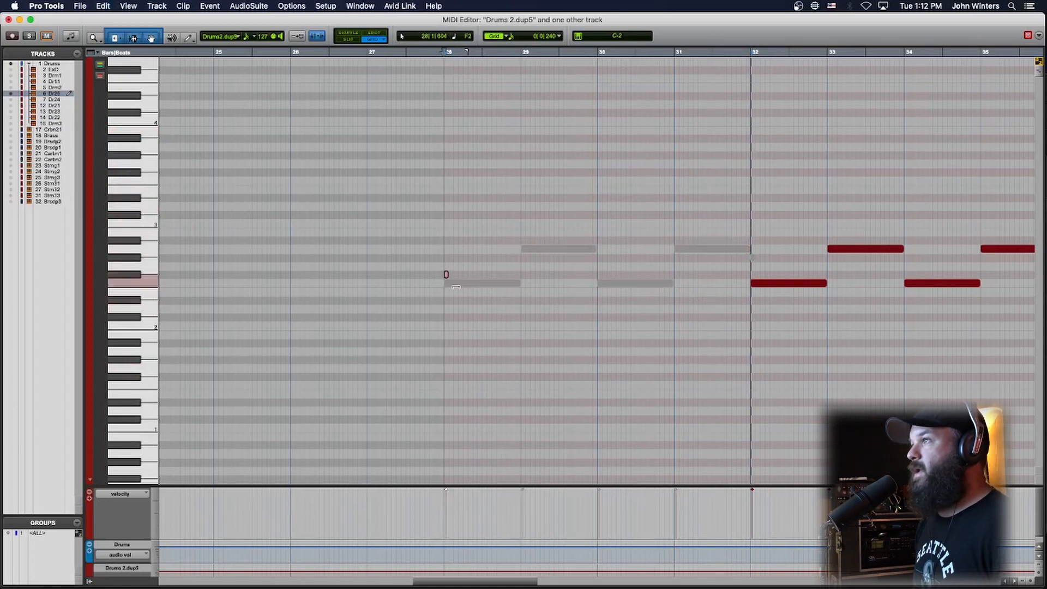
pyautogui.press('super+w')
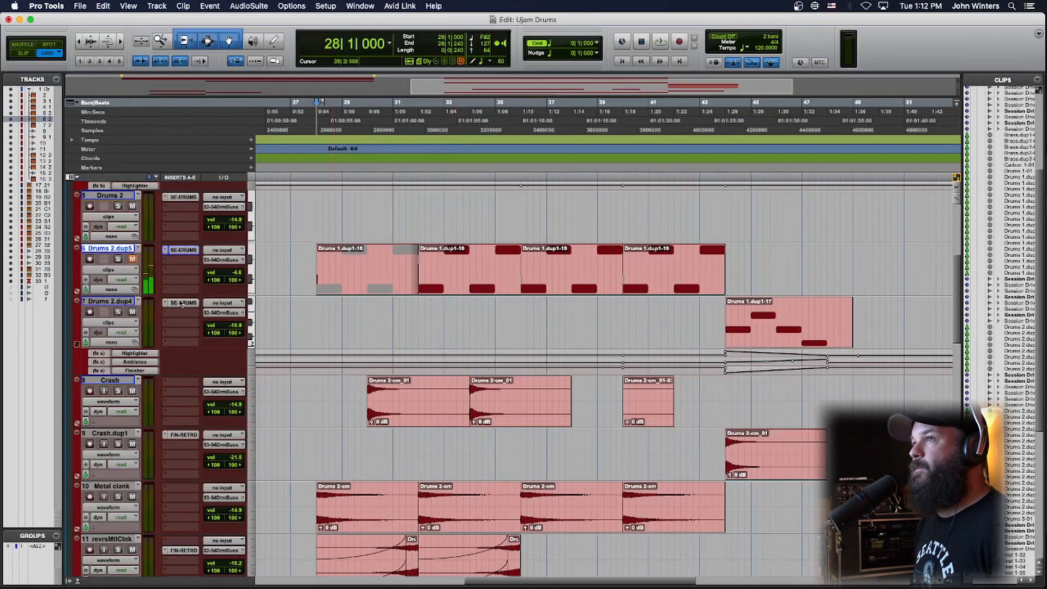
# Solo the Drums 2.dup5 track, play it from just before its first clip, and stop playback.
pyautogui.click(118, 260)
pyautogui.click(310, 279)
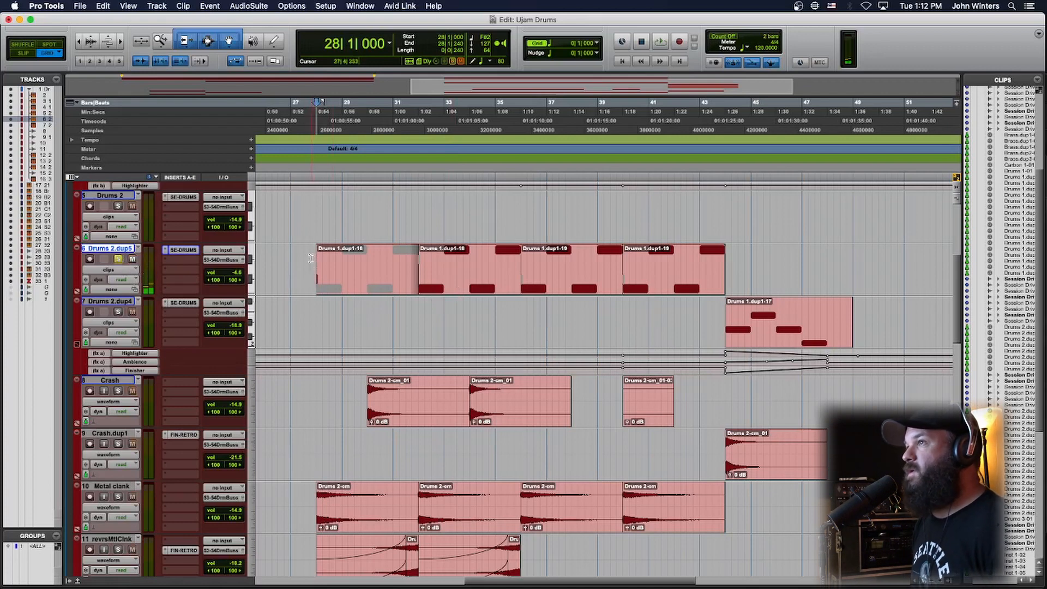
pyautogui.press('space')
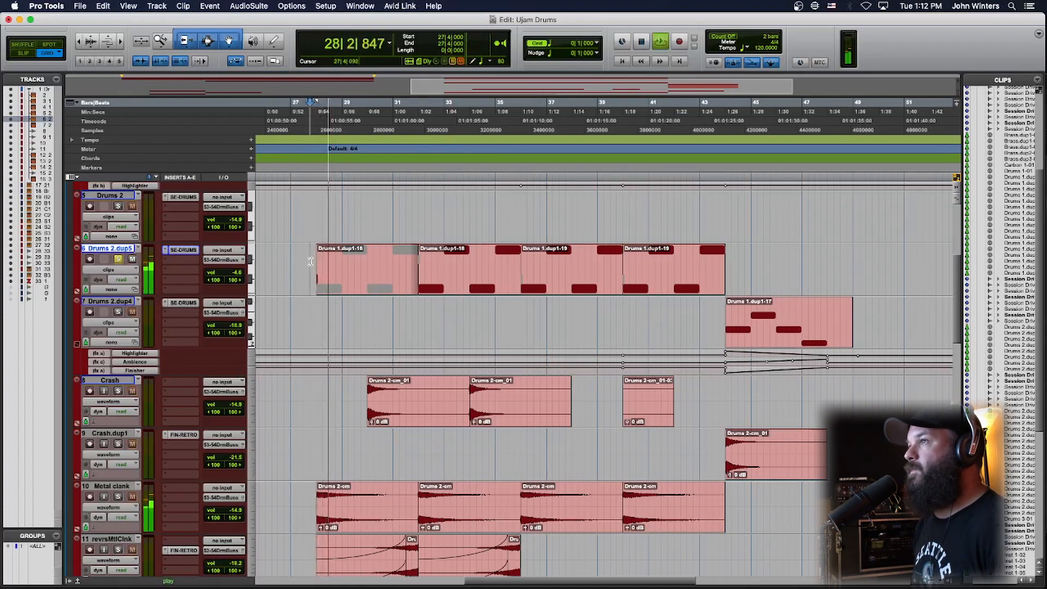
pyautogui.press('space')
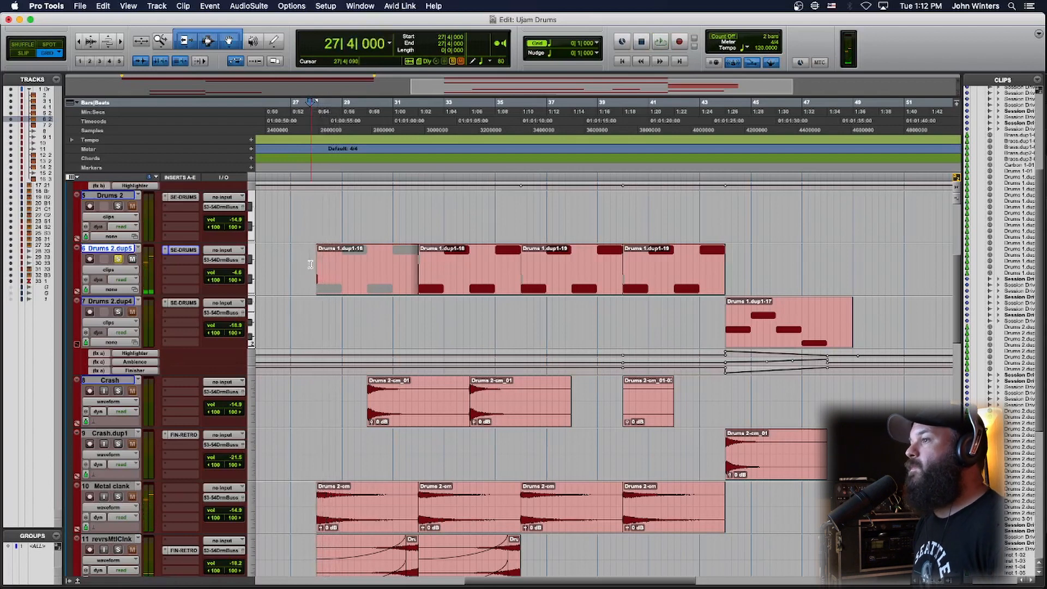
# Commit the first Drums 2.dup5 clip offline as an edit selection to a new audio track, and enlarge that track's height.
pyautogui.click(362, 287)
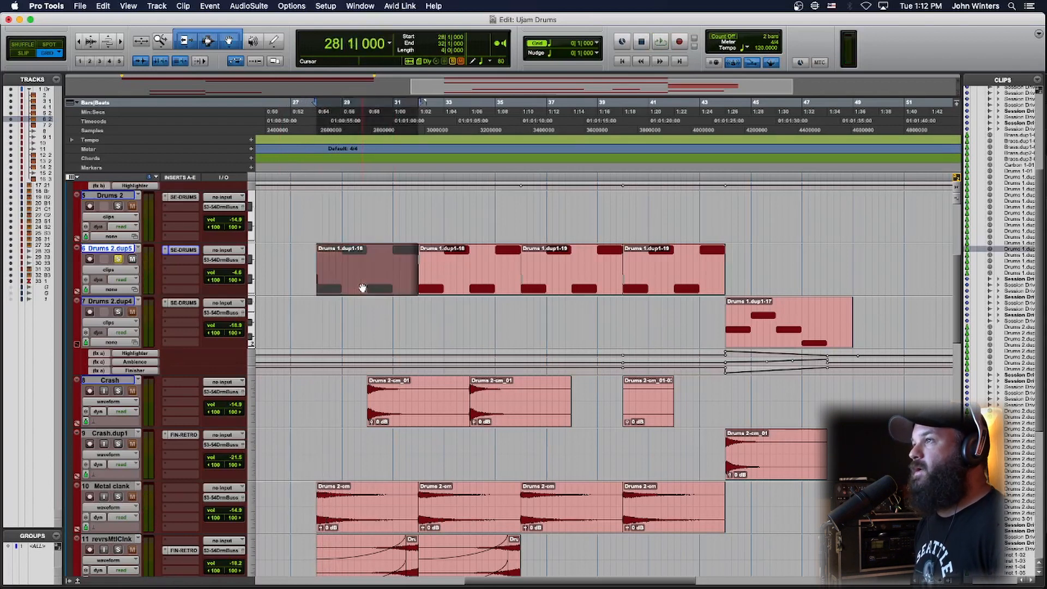
pyautogui.rightClick(361, 287)
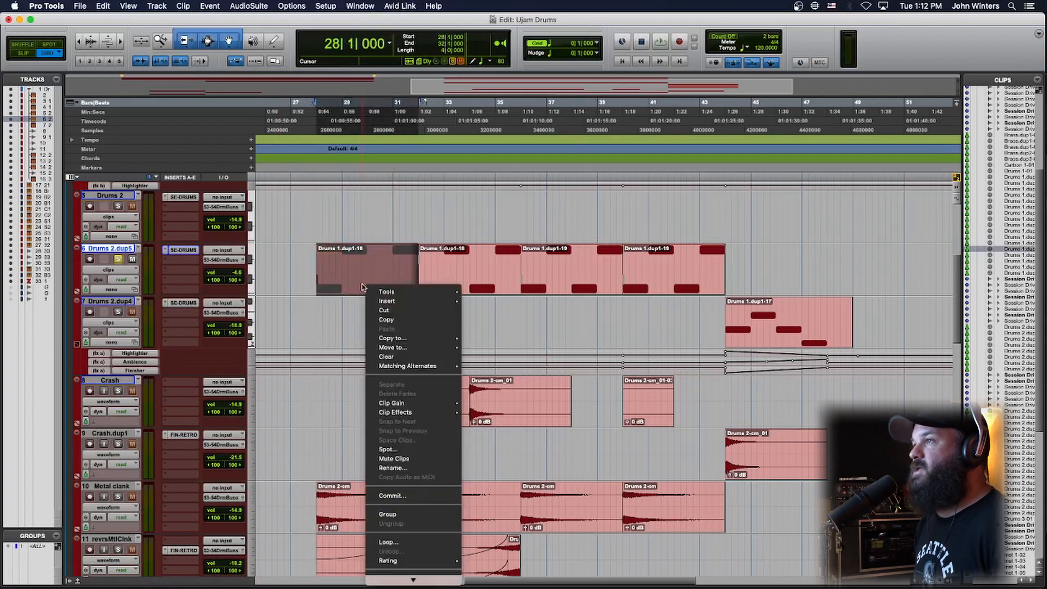
pyautogui.click(414, 495)
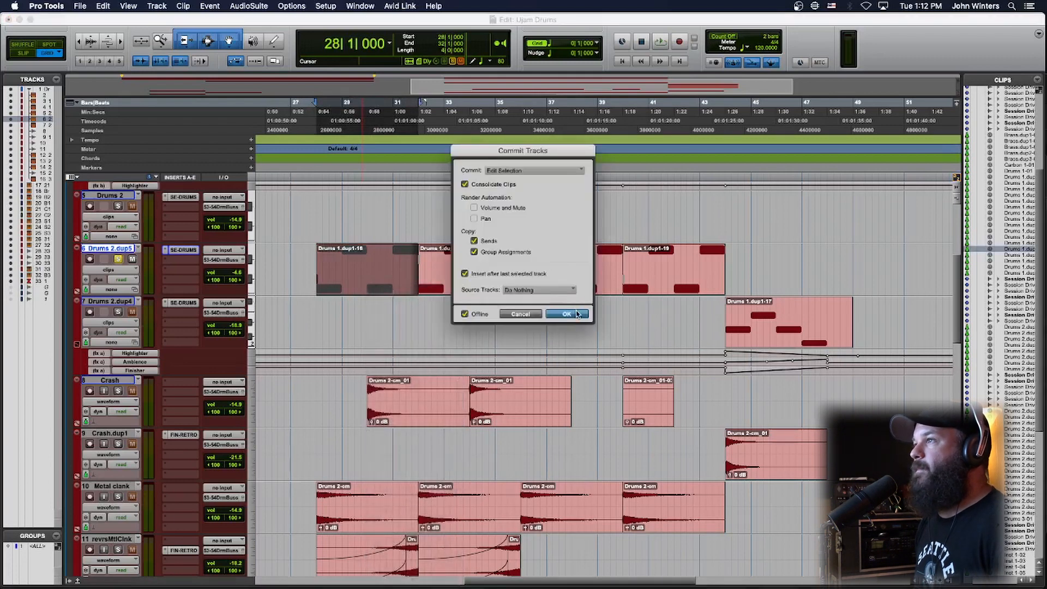
pyautogui.click(576, 313)
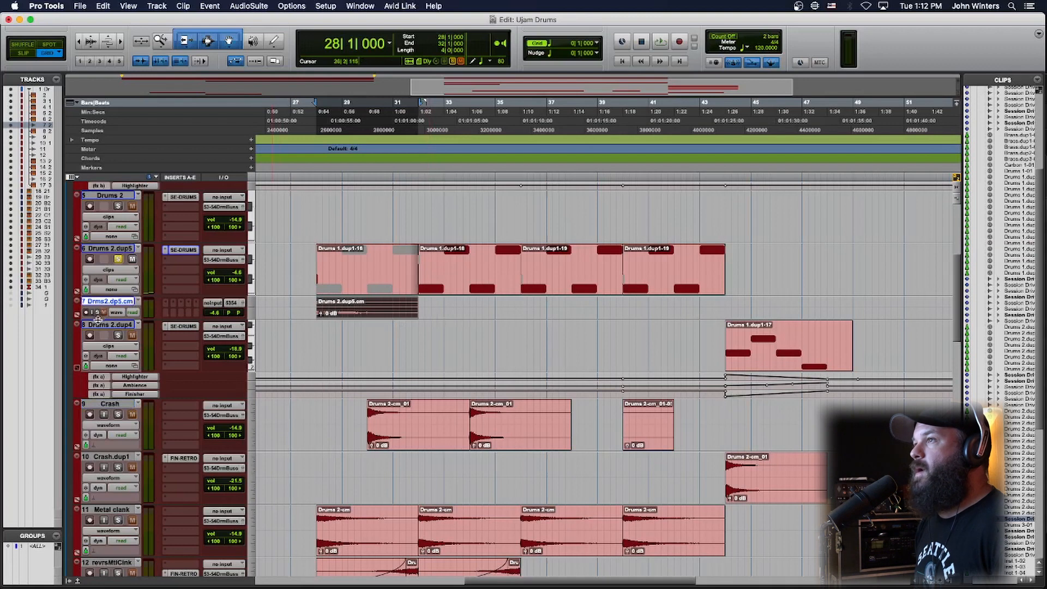
pyautogui.moveTo(98, 319); pyautogui.dragTo(103, 391)
# Solo the revrsMtlClnk track and place the edit cursor at the start of its first clip.
pyautogui.scroll(-1, 331, 369)
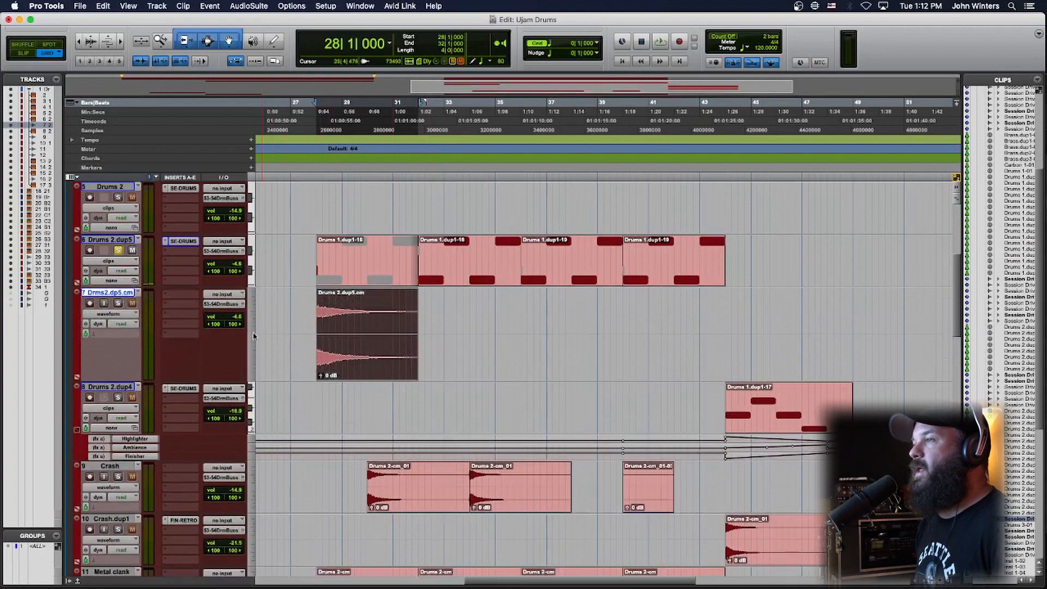
pyautogui.scroll(-2, 378, 324)
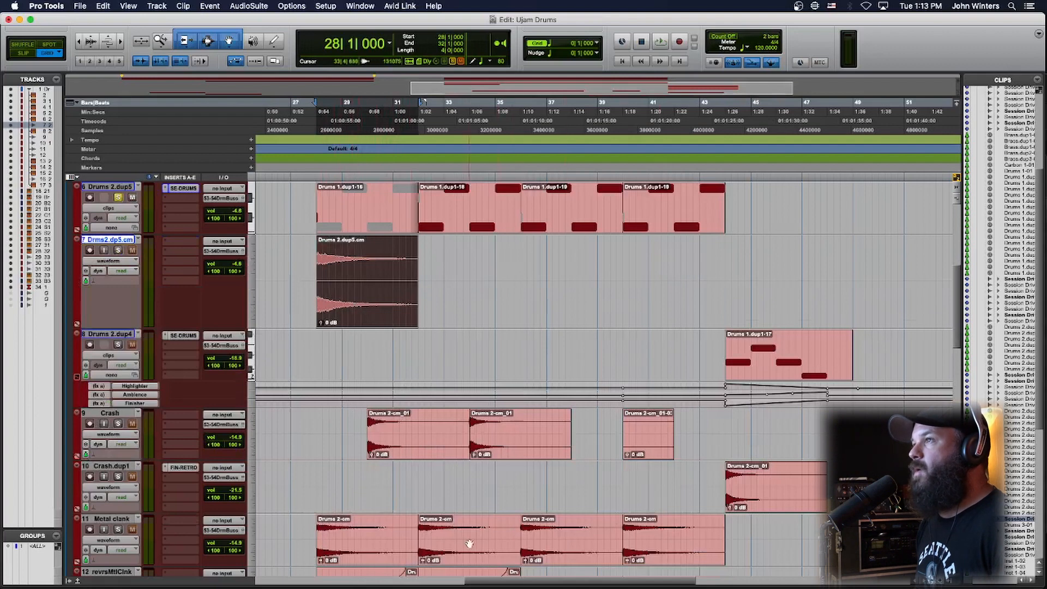
pyautogui.scroll(-2, 415, 405)
pyautogui.scroll(-2, 423, 369)
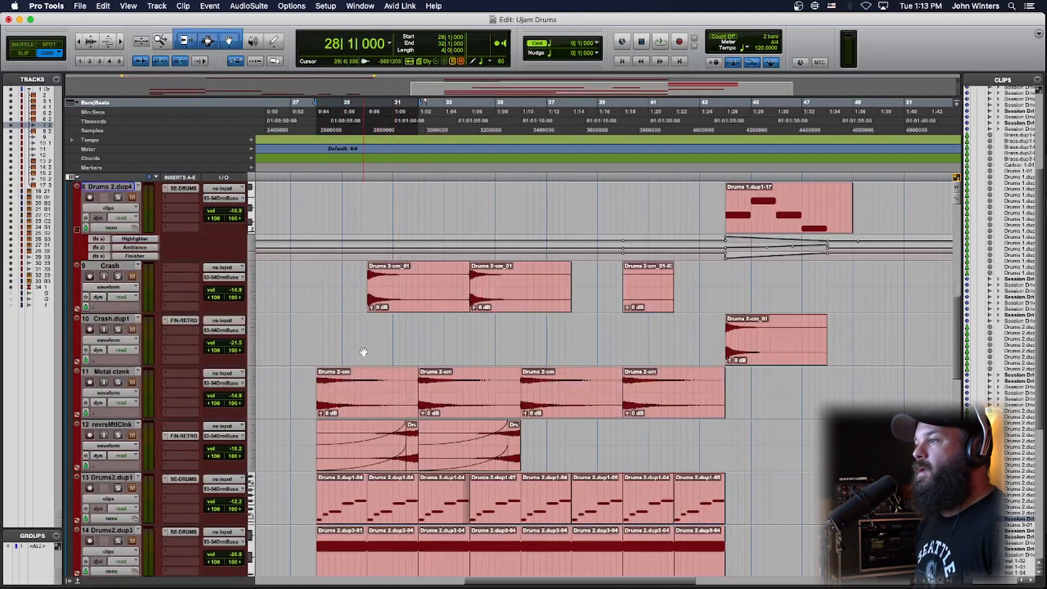
pyautogui.click(117, 435)
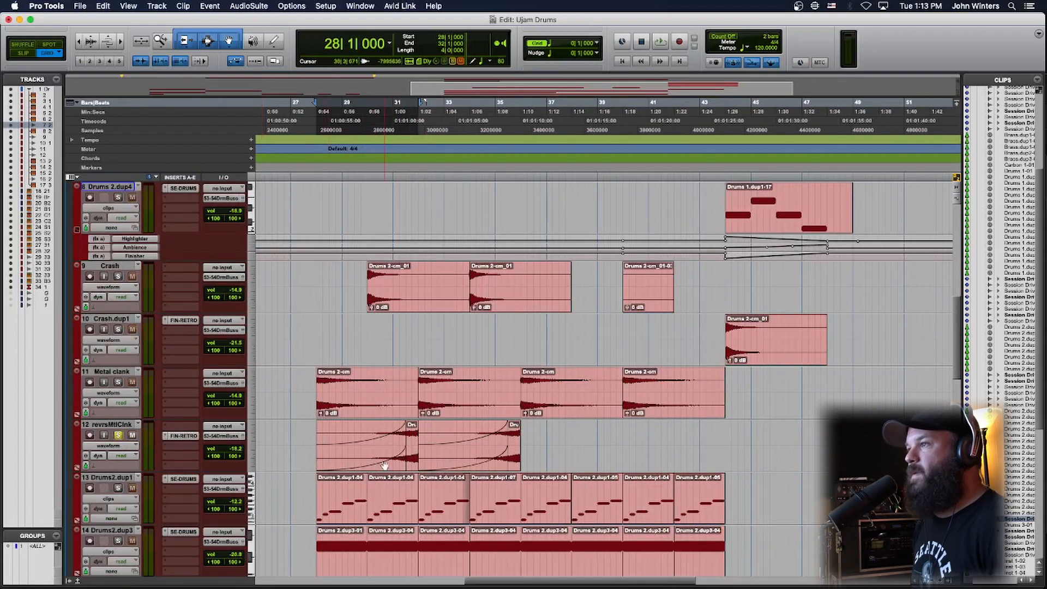
pyautogui.click(302, 432)
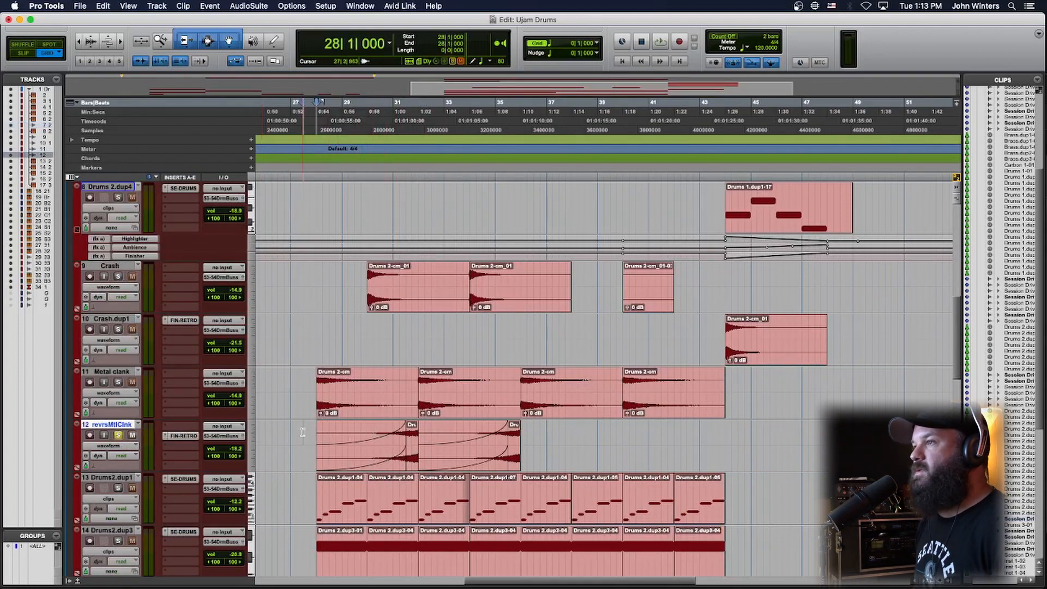
# Reverse the committed Drums 2.dup5.cm clip with the AudioSuite Reverse process, render it, and close the process window.
pyautogui.scroll(4, 302, 432)
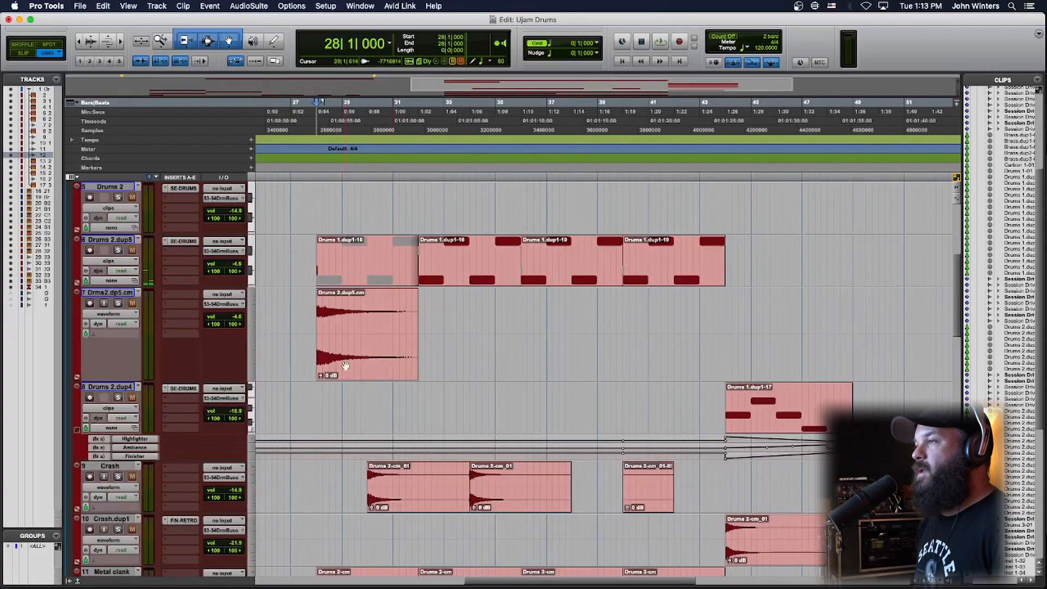
pyautogui.click(345, 364)
pyautogui.click(183, 6)
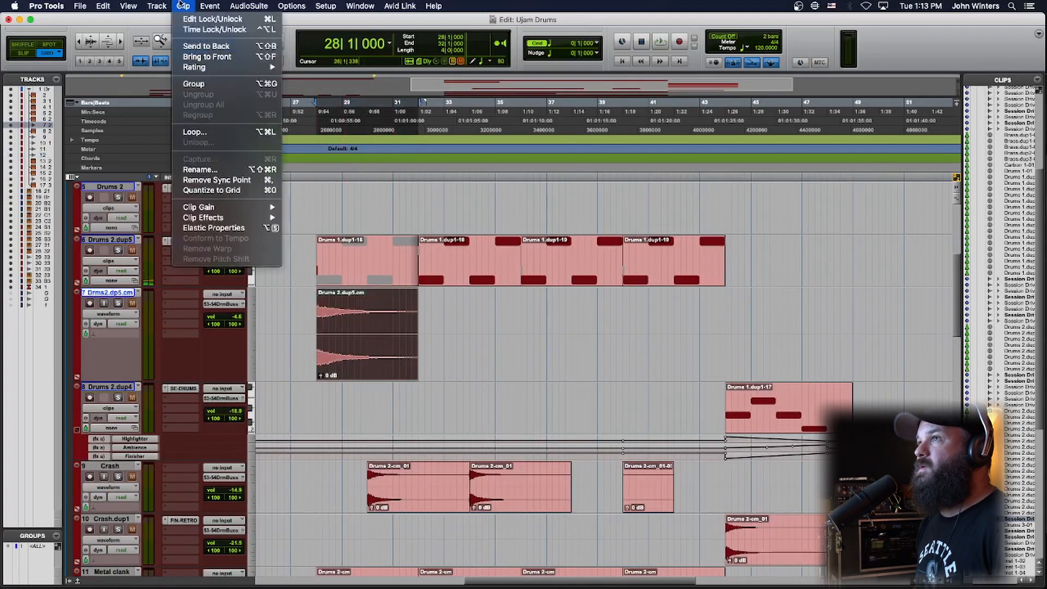
pyautogui.moveTo(248, 6)
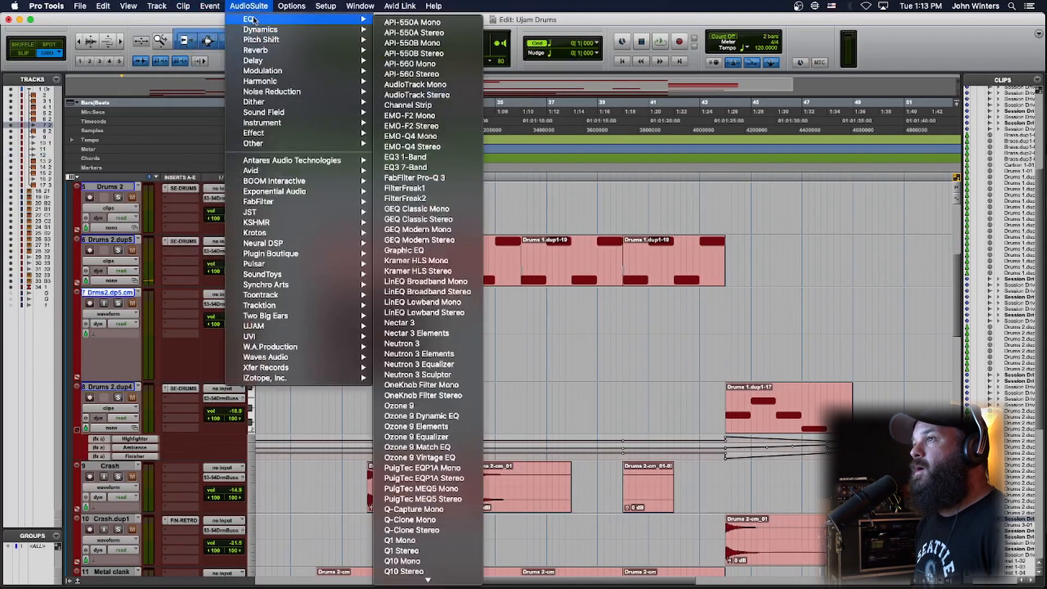
pyautogui.moveTo(273, 146)
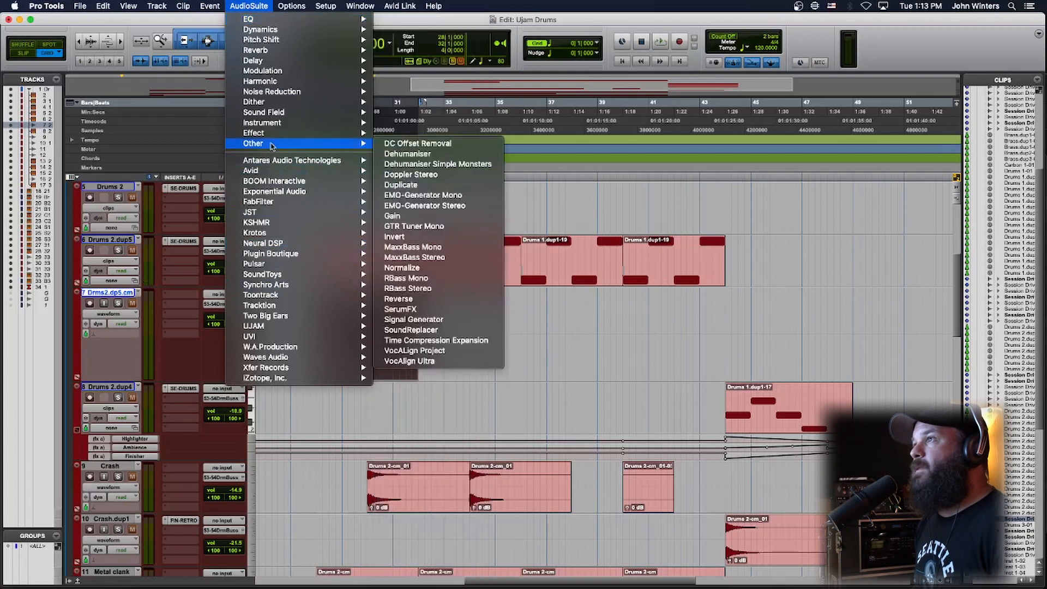
pyautogui.click(449, 298)
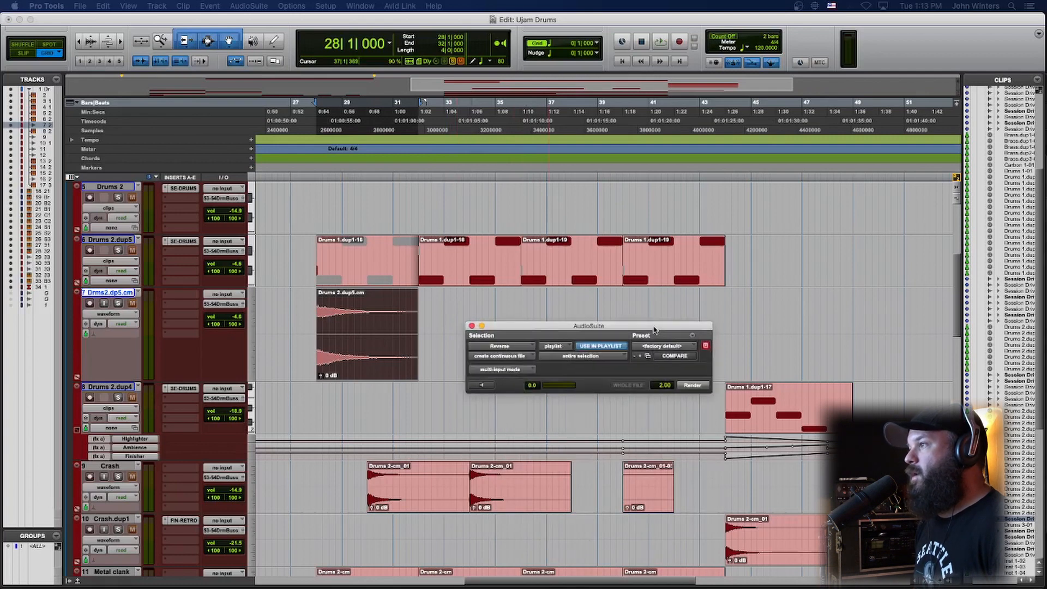
pyautogui.click(703, 384)
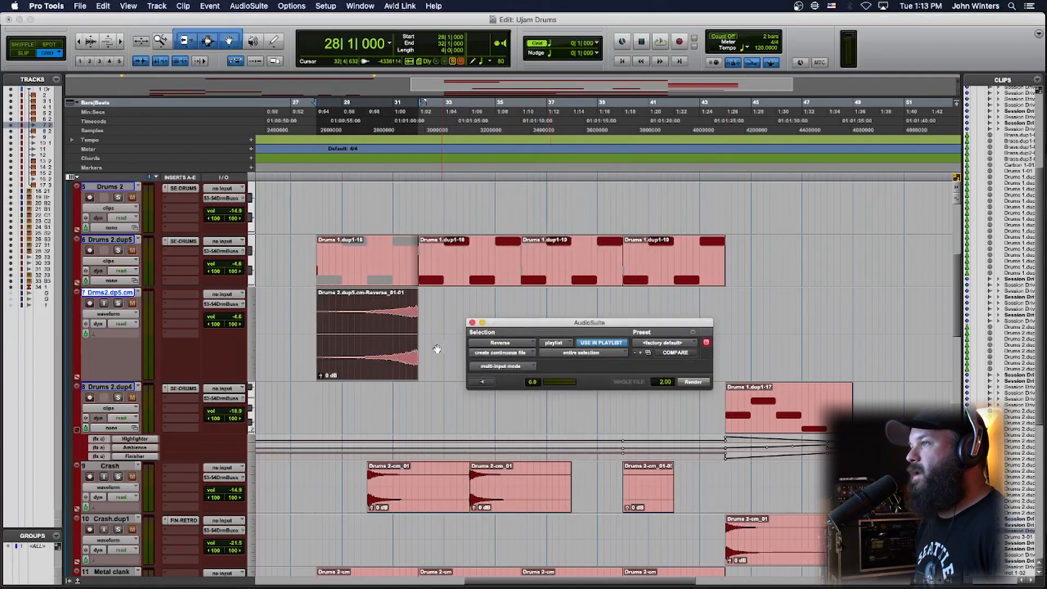
pyautogui.click(472, 323)
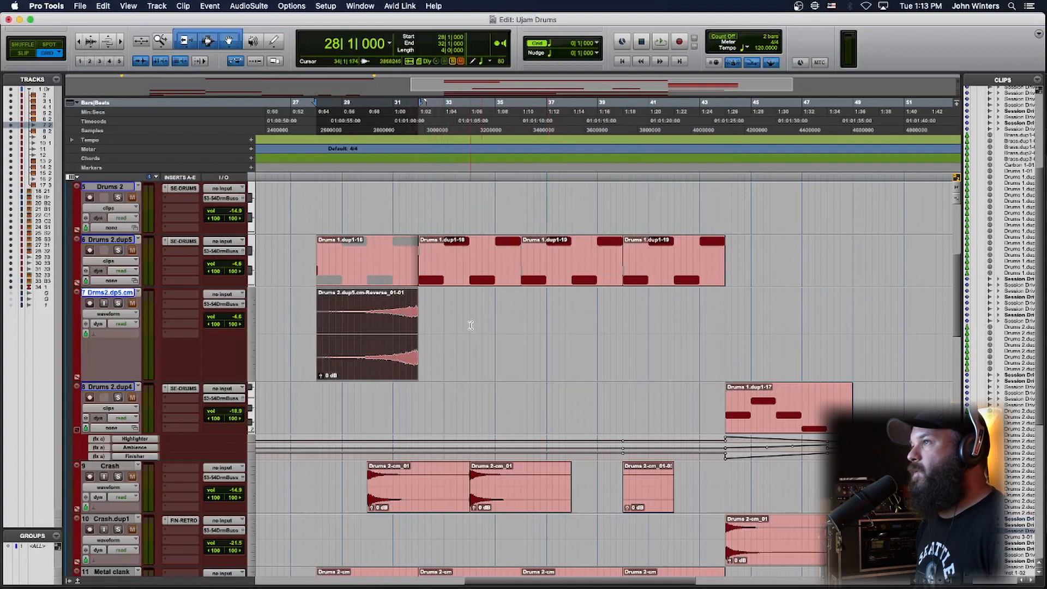
pyautogui.scroll(-3, 435, 367)
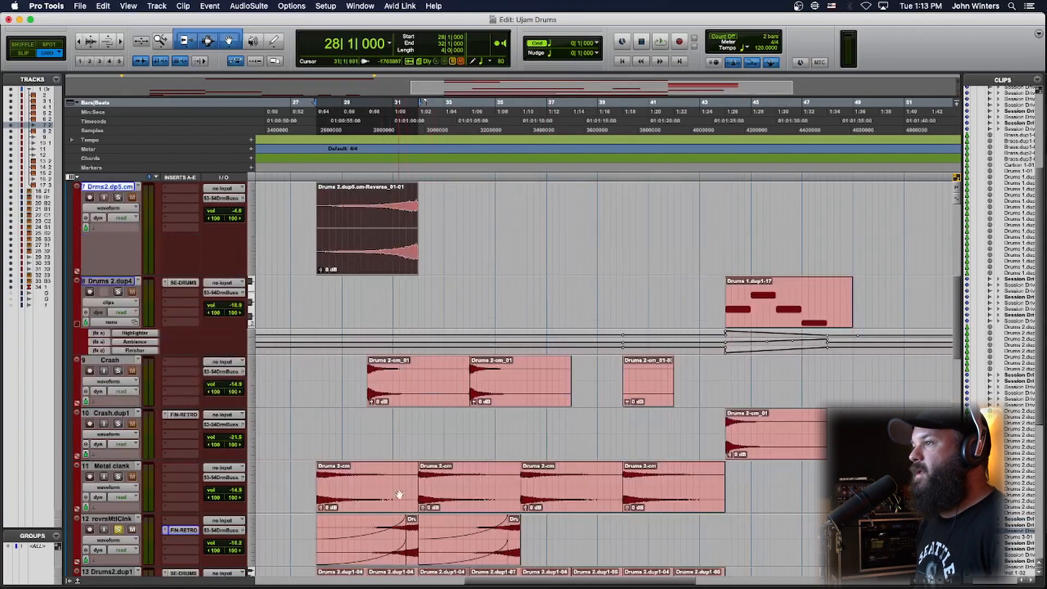
# Solo the Metal clank track along with revrsMtlClnk, play from the start of its first clip at bar 28, and stop playback.
pyautogui.scroll(-3, 443, 488)
pyautogui.click(302, 381)
pyautogui.press('Tab')
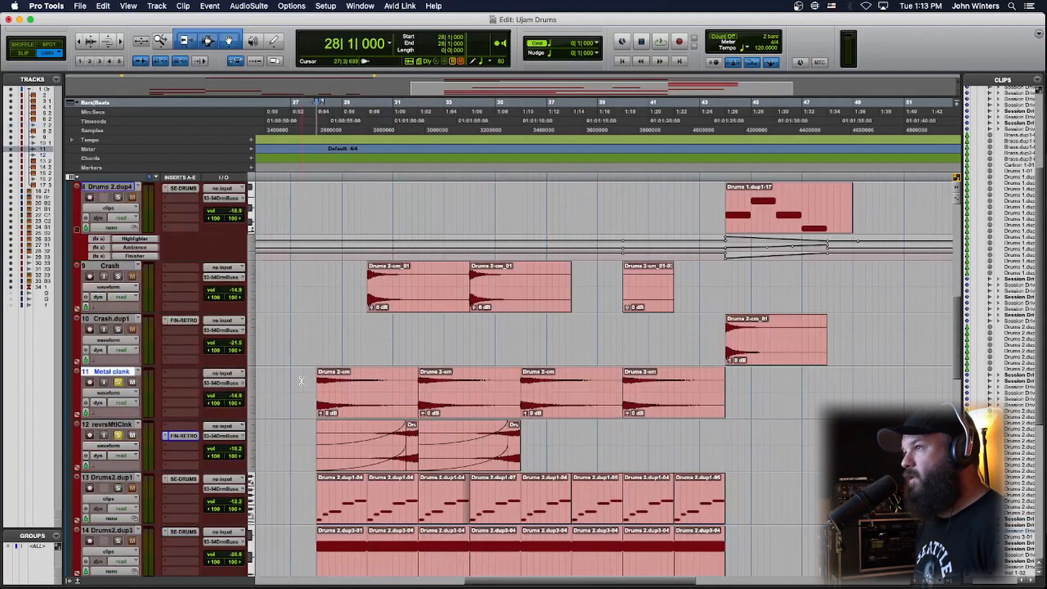
pyautogui.press('space')
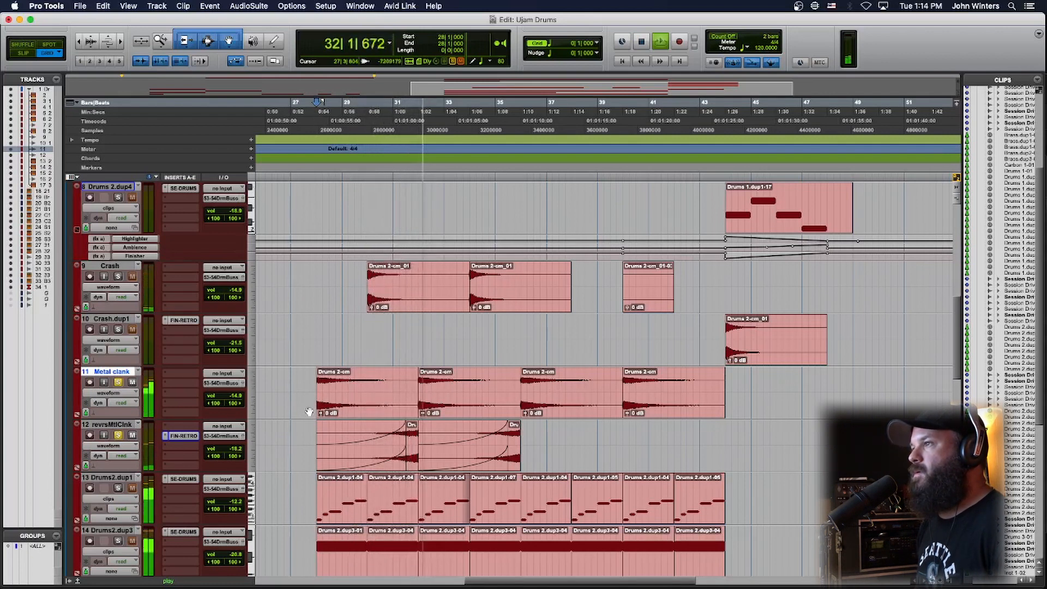
pyautogui.press('space')
# Unmute the four long notes in the first Drums 2.dup5 clip, mute its short note at bar 28, and close the MIDI editor.
pyautogui.scroll(3, 298, 403)
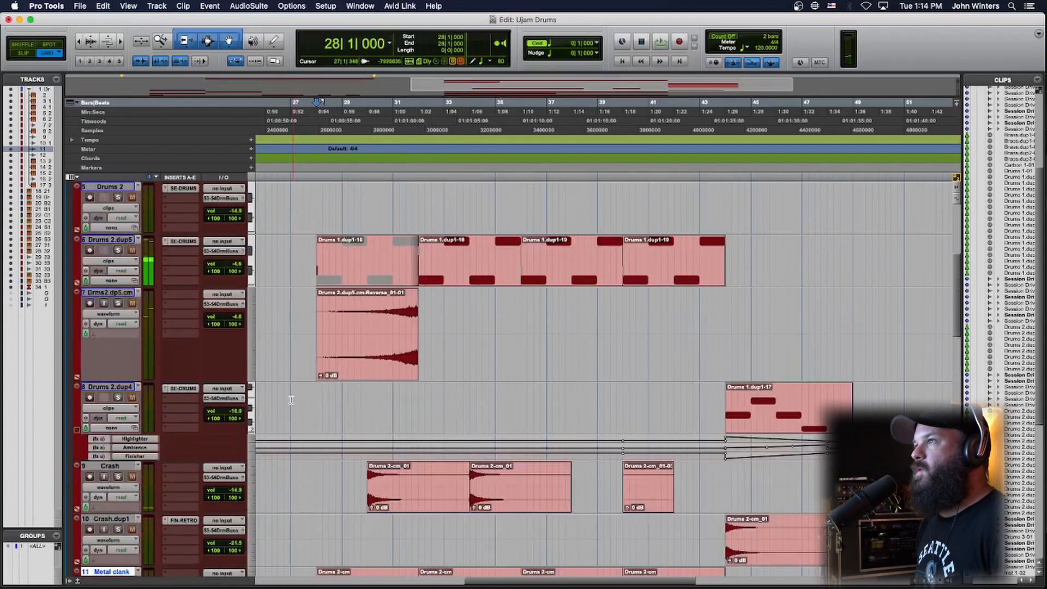
pyautogui.doubleClick(357, 279)
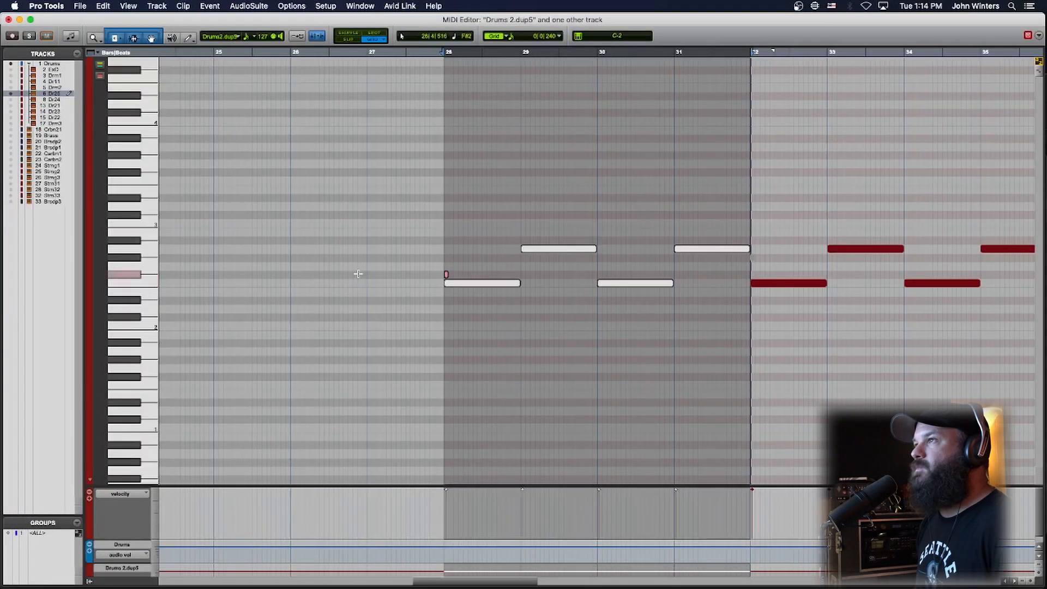
pyautogui.moveTo(485, 183); pyautogui.dragTo(678, 317)
pyautogui.press('super+c')
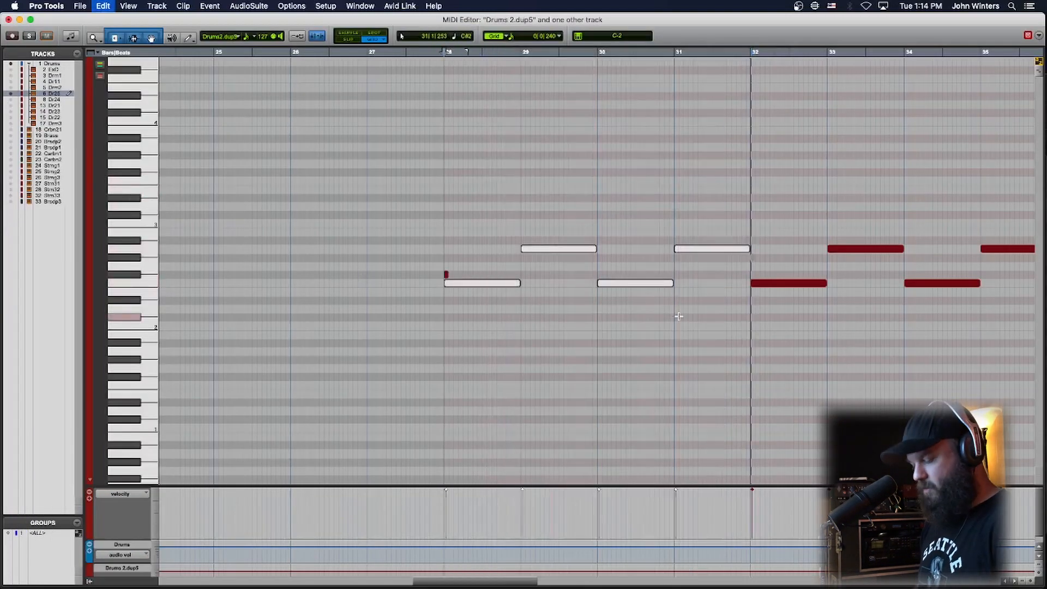
pyautogui.moveTo(458, 266); pyautogui.dragTo(419, 281)
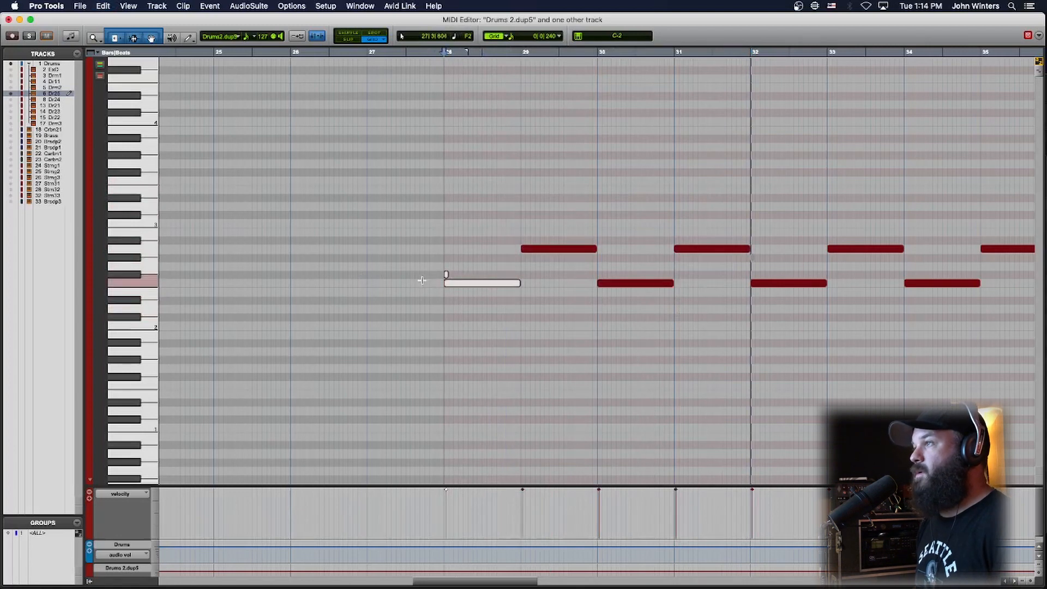
pyautogui.press('super+z')
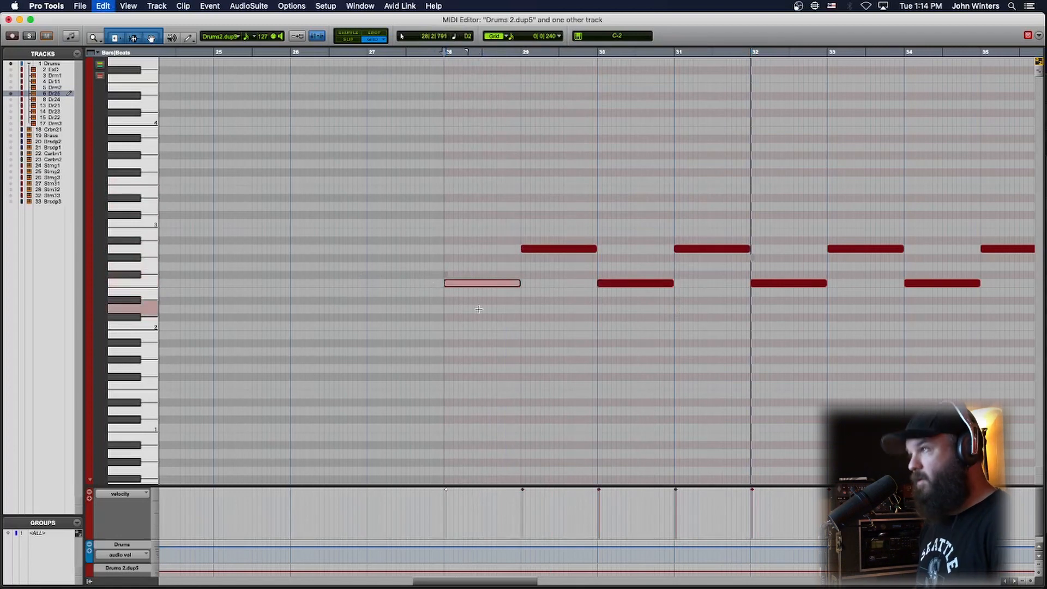
pyautogui.click(431, 346)
pyautogui.press('super+w')
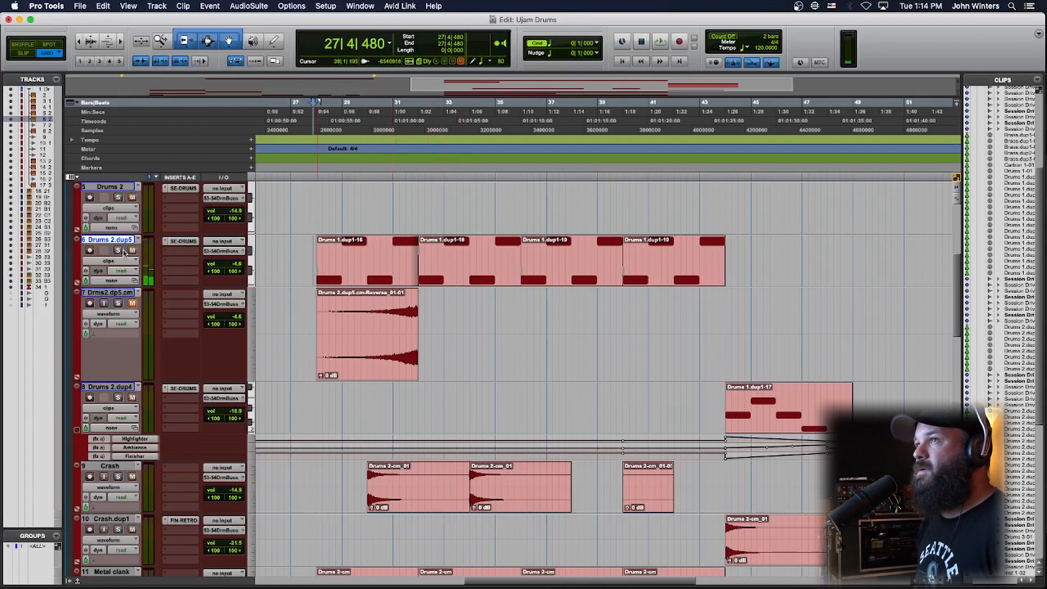
# Play the layered drum tracks together without solos from bar 27, and stop playback.
pyautogui.scroll(-2, 427, 369)
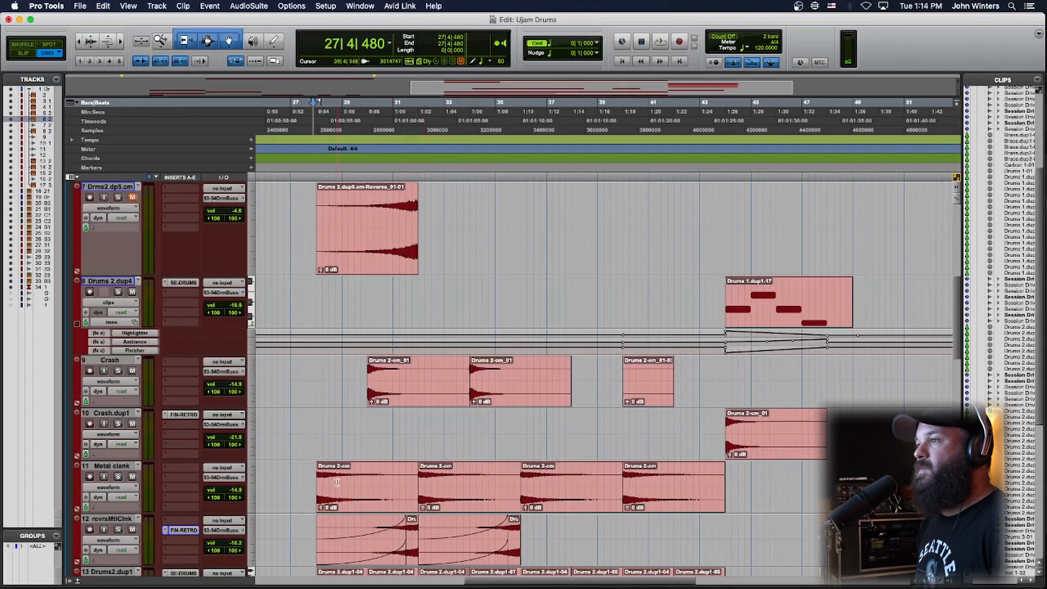
pyautogui.click(292, 474)
pyautogui.press('space')
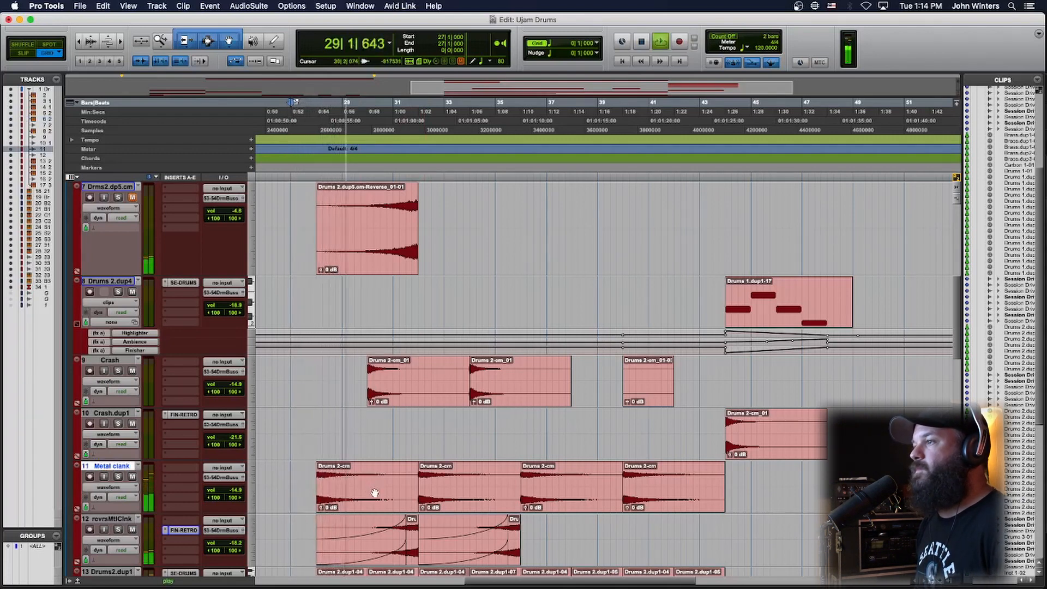
pyautogui.scroll(-3, 372, 492)
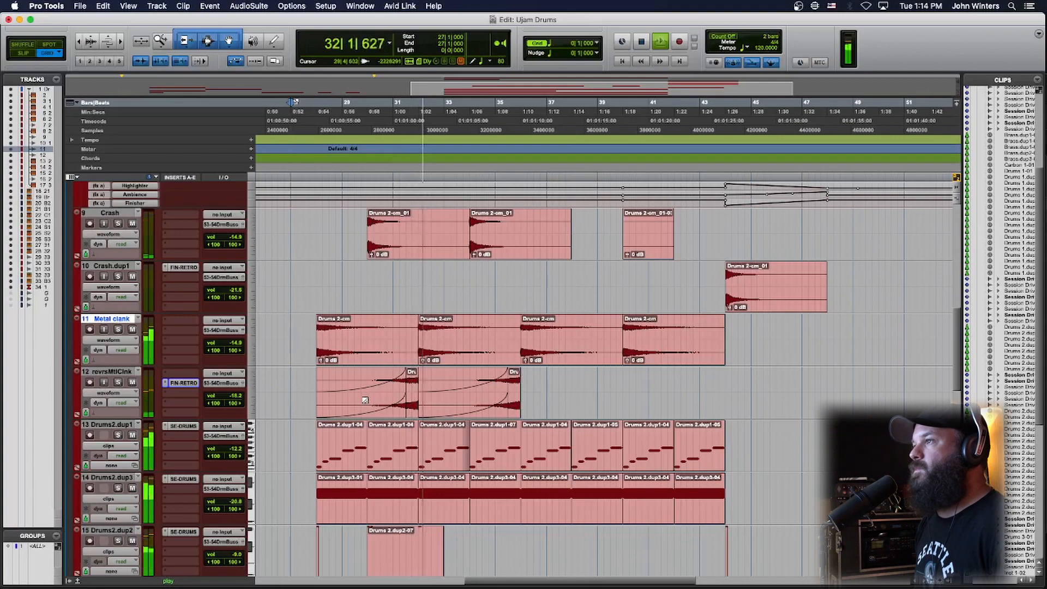
pyautogui.press('space')
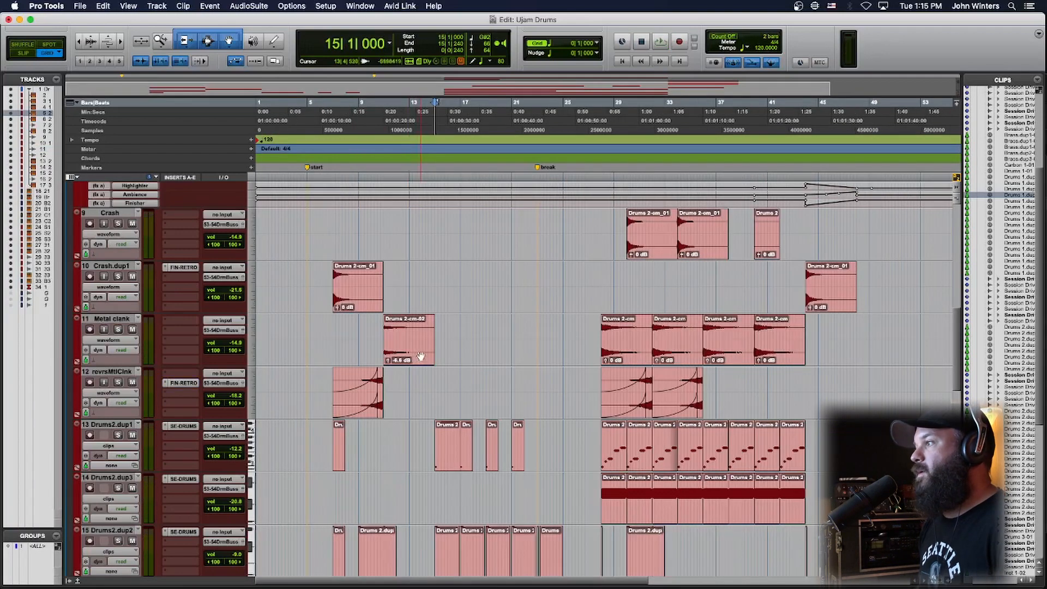
# Open the Symphonic Elements Drums plug-in on the Drums 3 track and browse its factory preset categories without loading a preset.
pyautogui.hscroll(2, 422, 357)
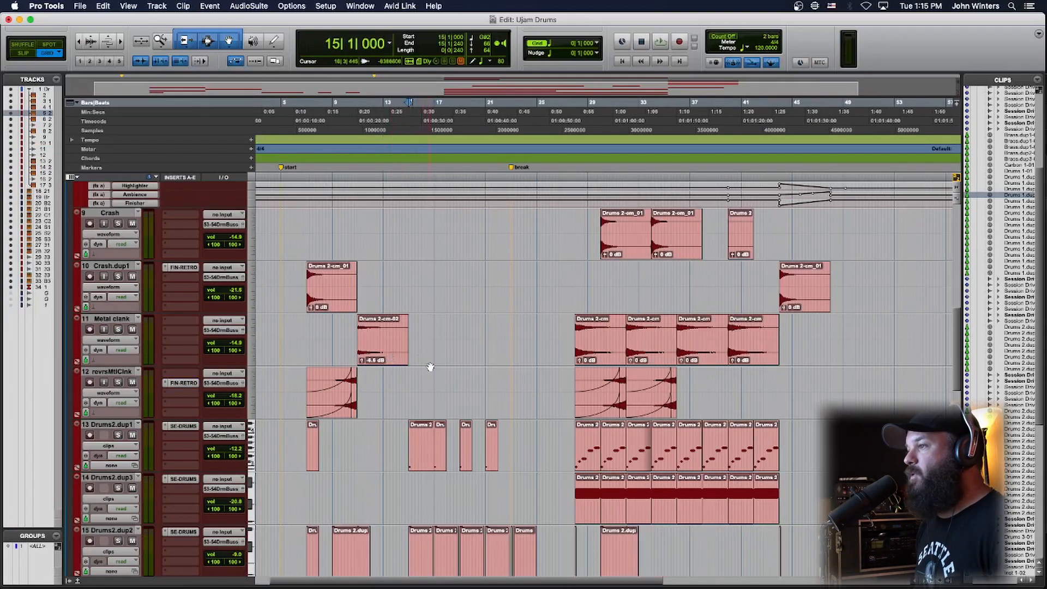
pyautogui.scroll(-5, 430, 366)
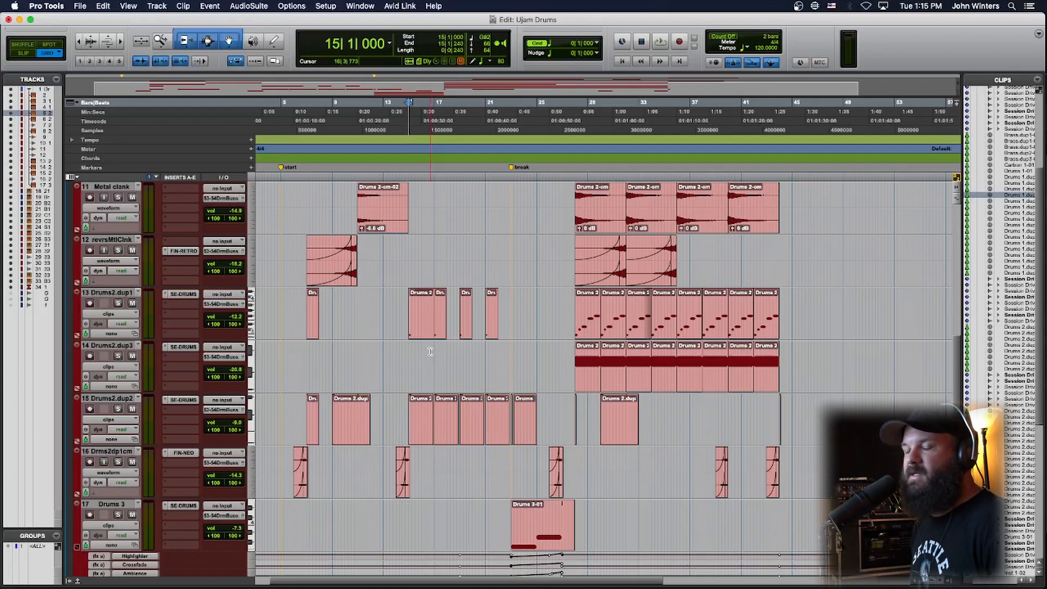
pyautogui.scroll(-3, 436, 355)
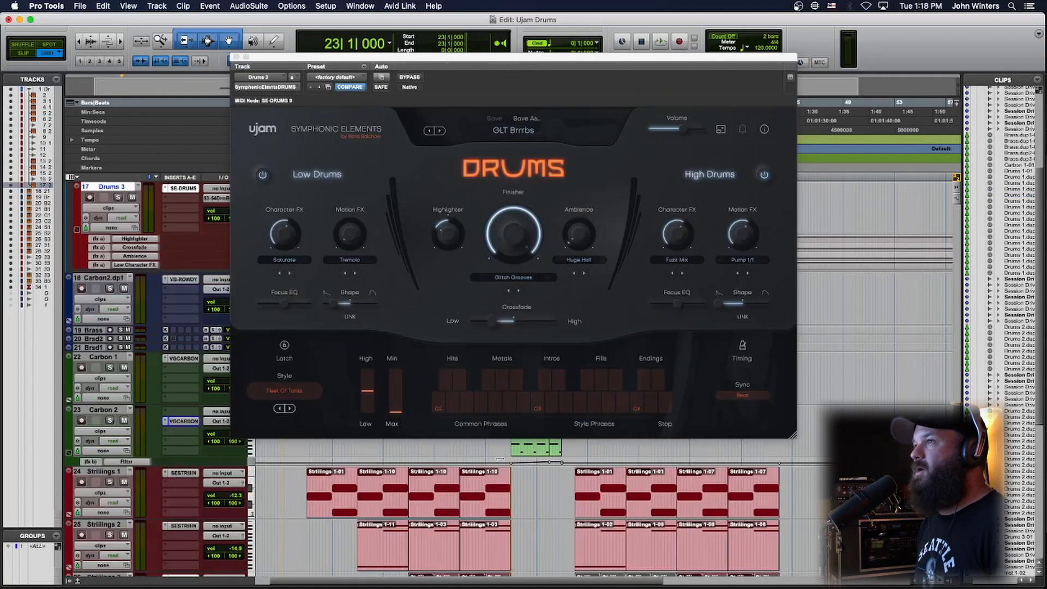
pyautogui.click(492, 131)
pyautogui.moveTo(512, 143)
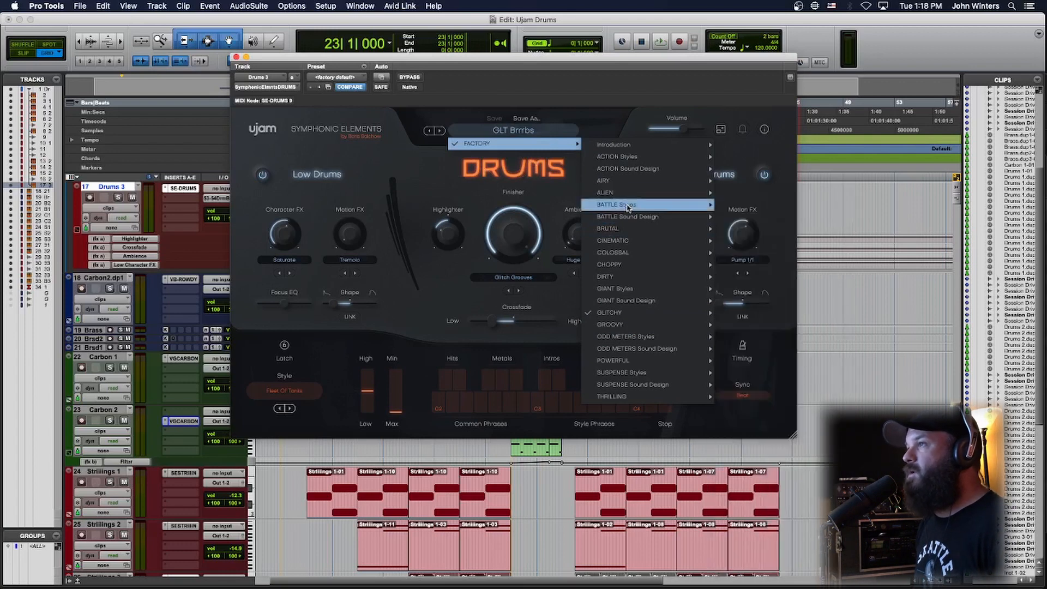
pyautogui.moveTo(635, 305)
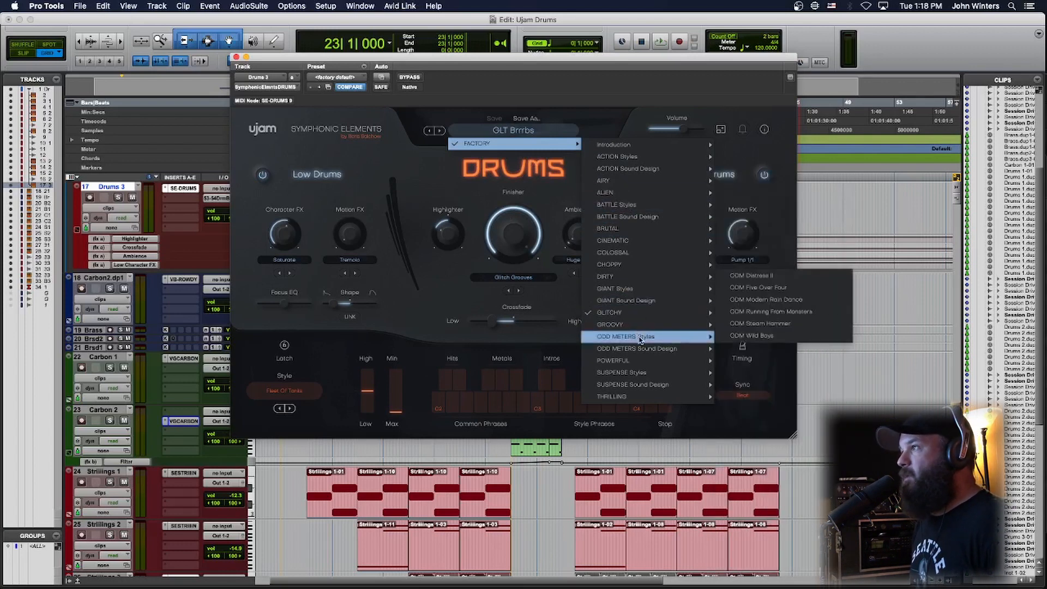
pyautogui.click(415, 319)
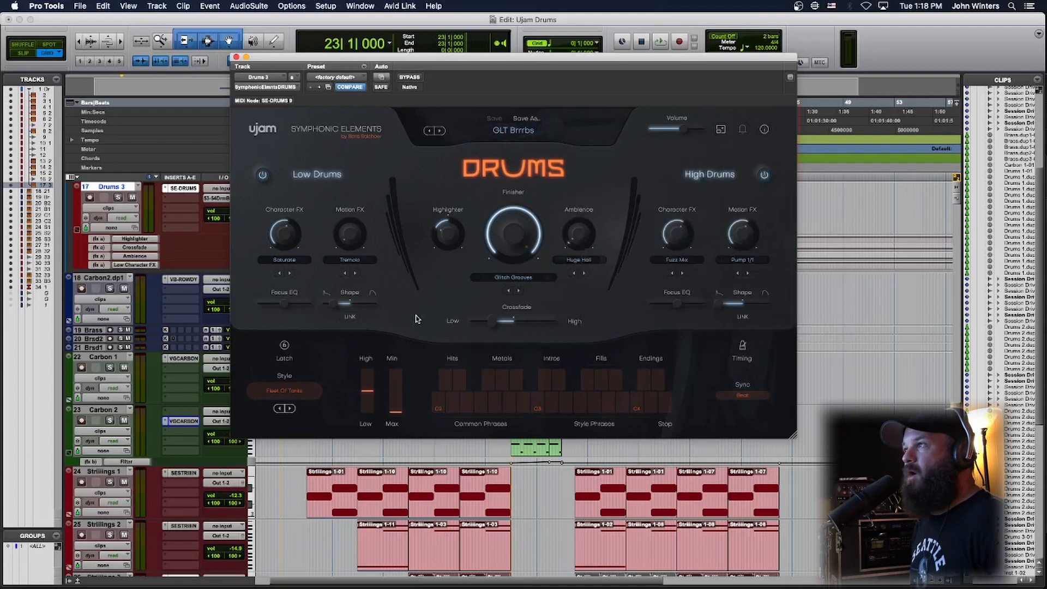